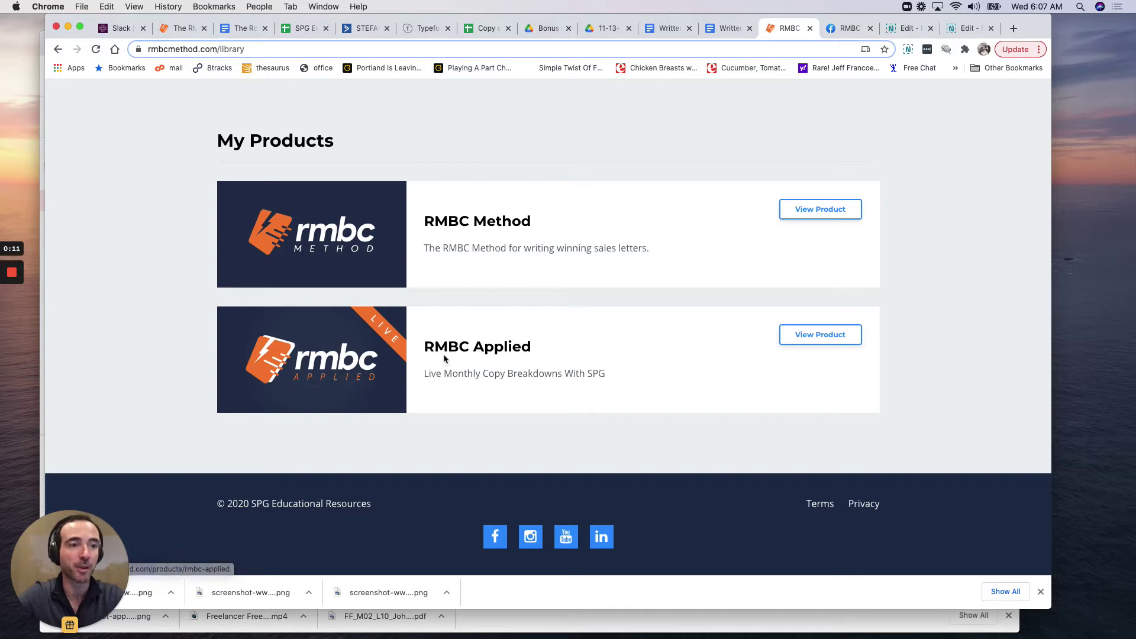
Enter the RMBC Method course and go to its 1. Research Overview lesson
left_click(809, 212)
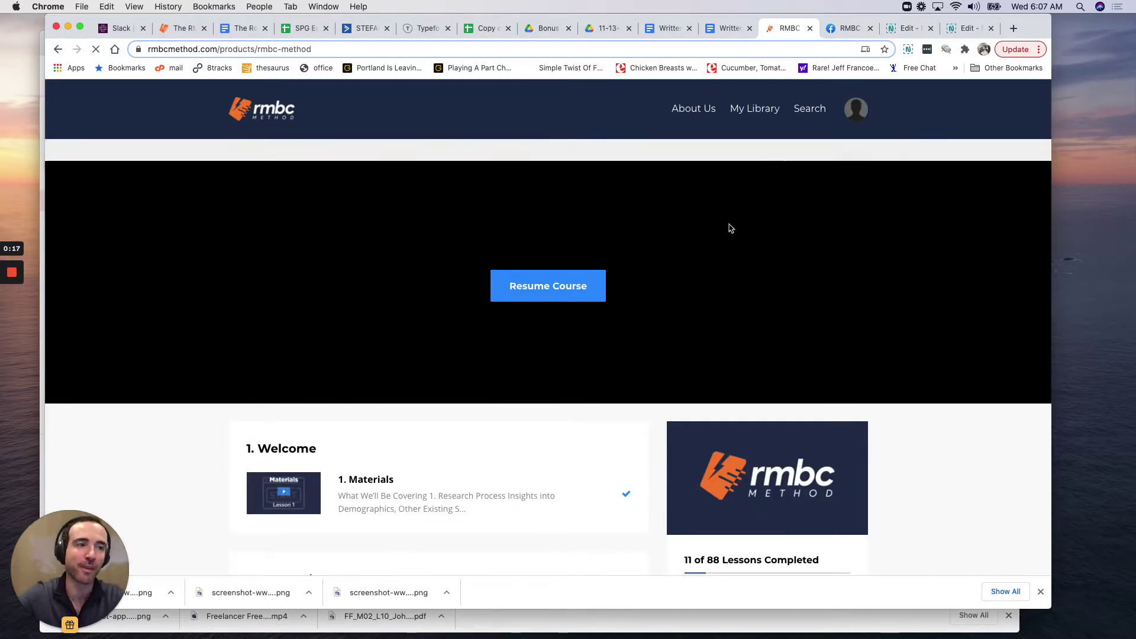
scroll(404, 299, "down", 1)
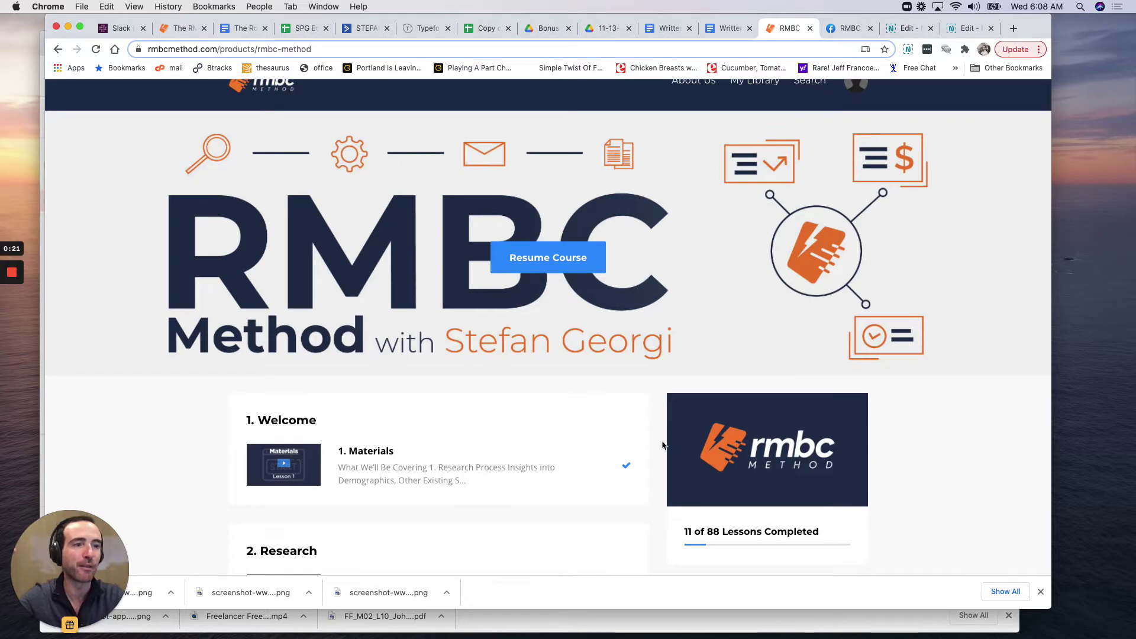
scroll(519, 377, "down", 1)
scroll(518, 377, "down", 1)
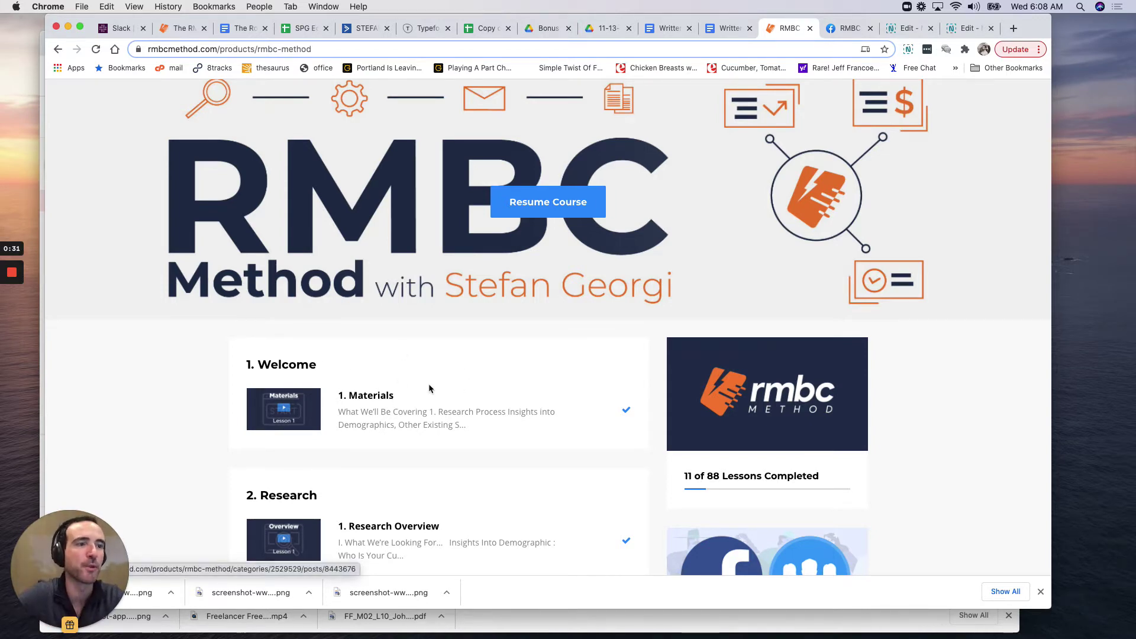
scroll(429, 388, "down", 2)
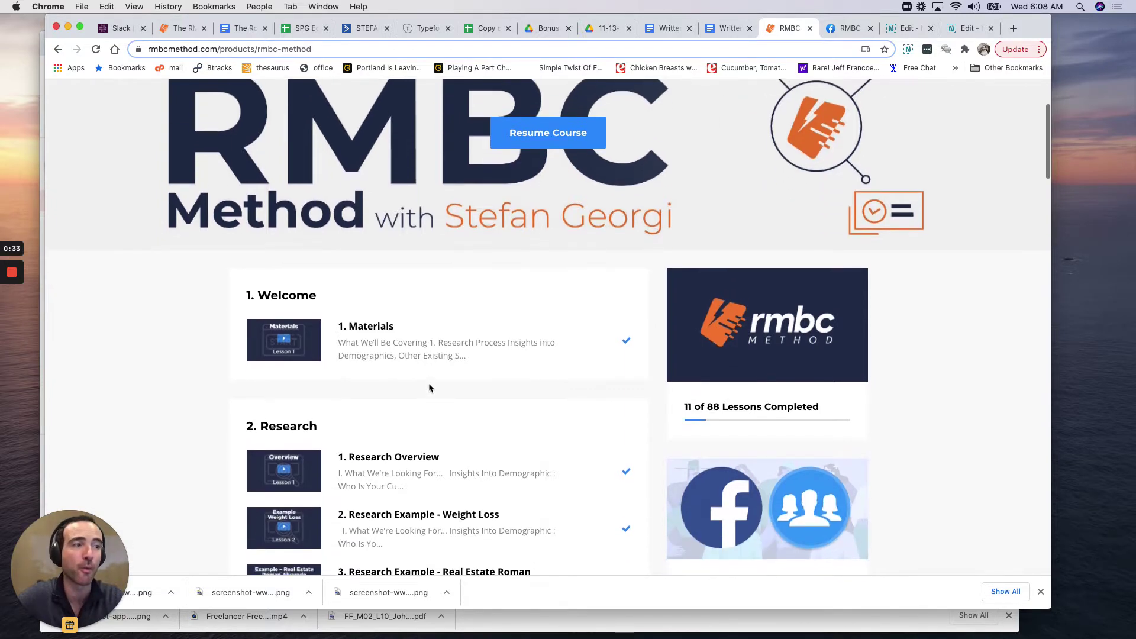
scroll(429, 387, "down", 1)
scroll(429, 387, "down", 2)
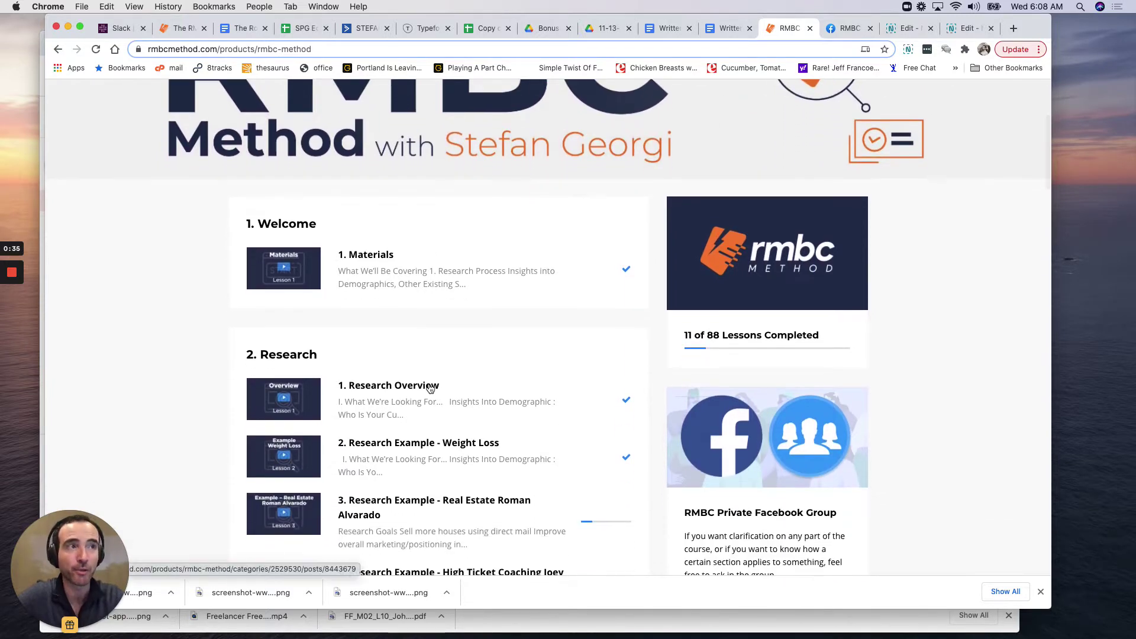
scroll(429, 387, "up", 3)
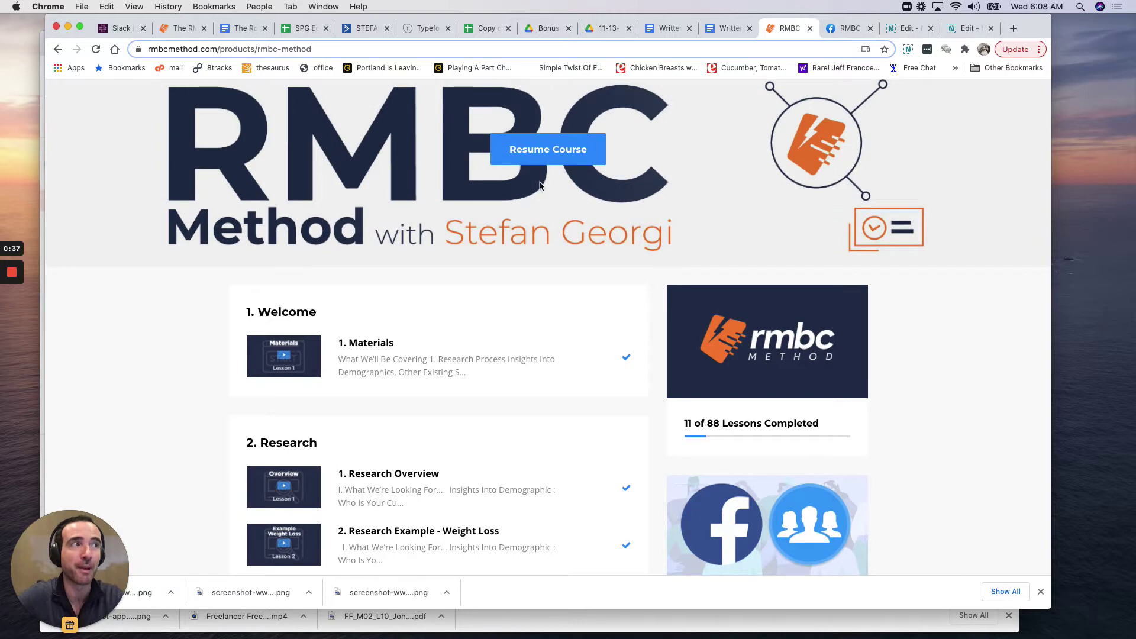
scroll(536, 192, "down", 5)
scroll(537, 191, "down", 2)
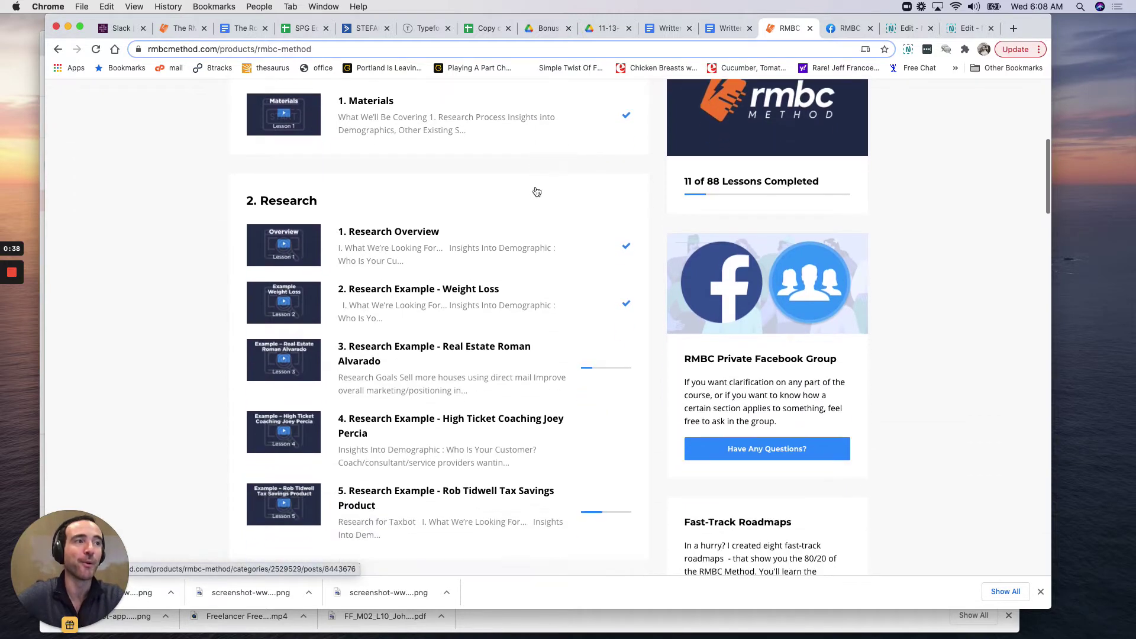
left_click(368, 233)
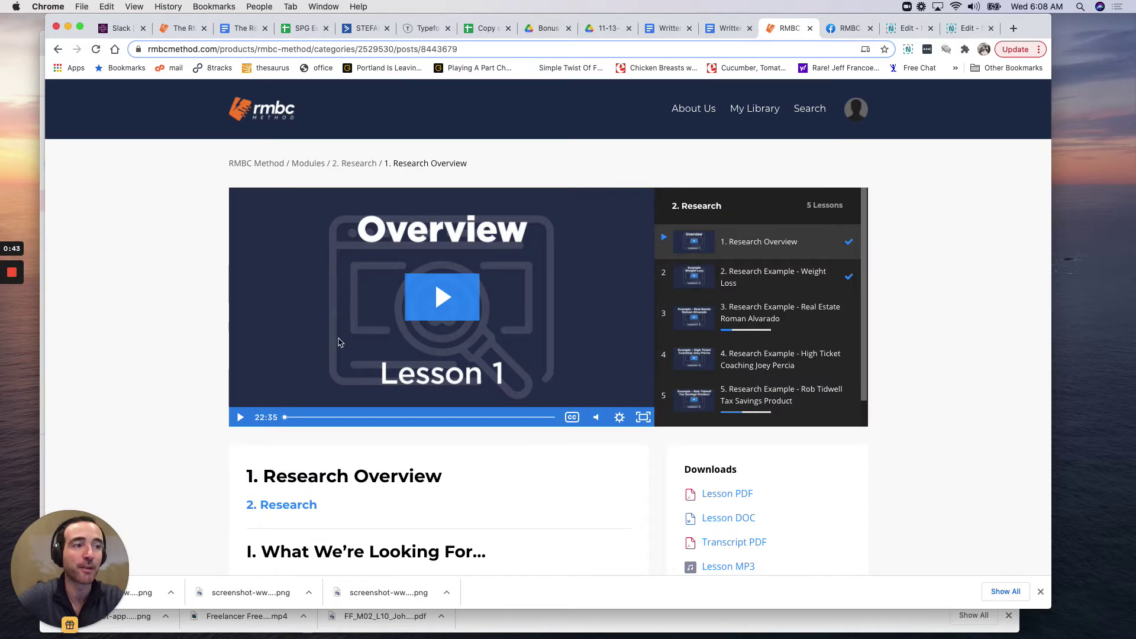
mouse_move(441, 303)
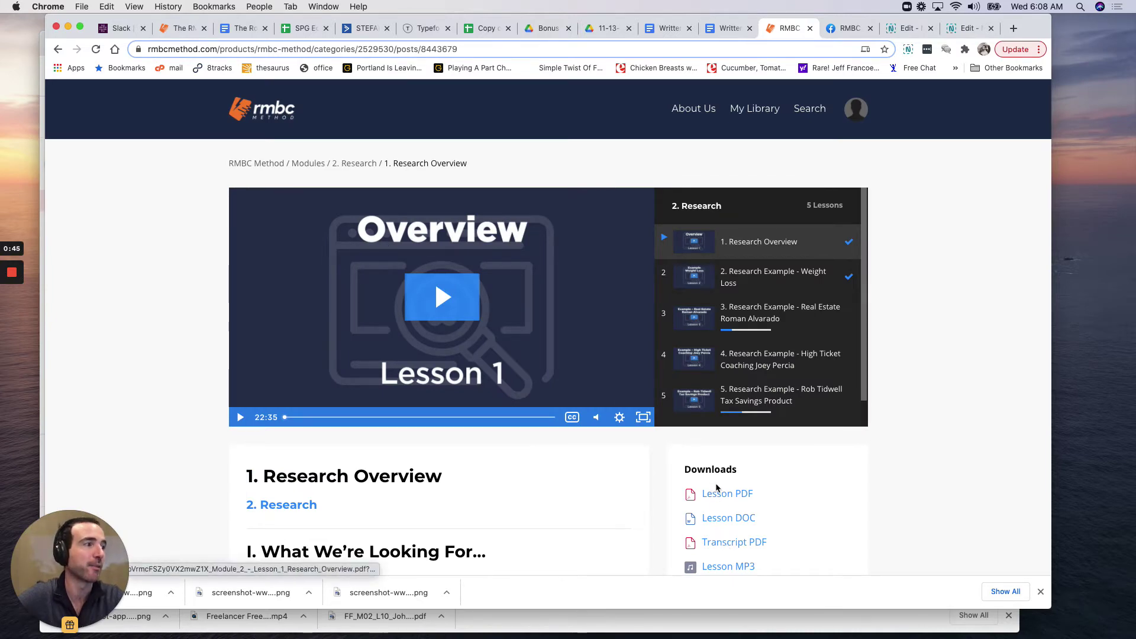
Play the Research Overview lesson video and skim its notes and downloads
left_click(337, 416)
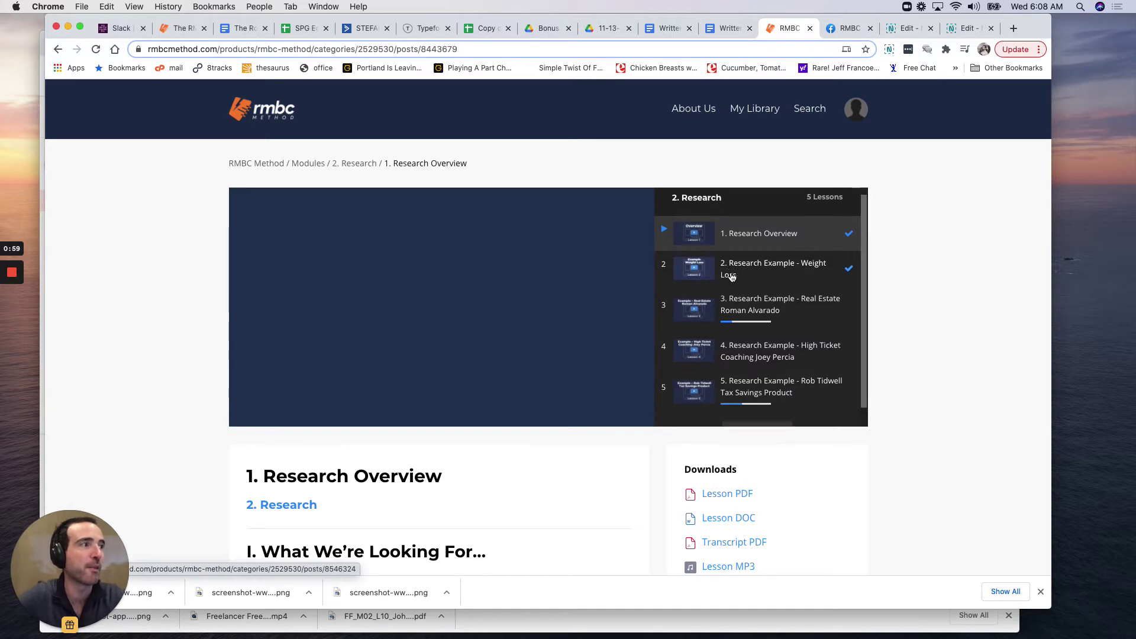
scroll(755, 311, "down", 1)
scroll(765, 346, "down", 1)
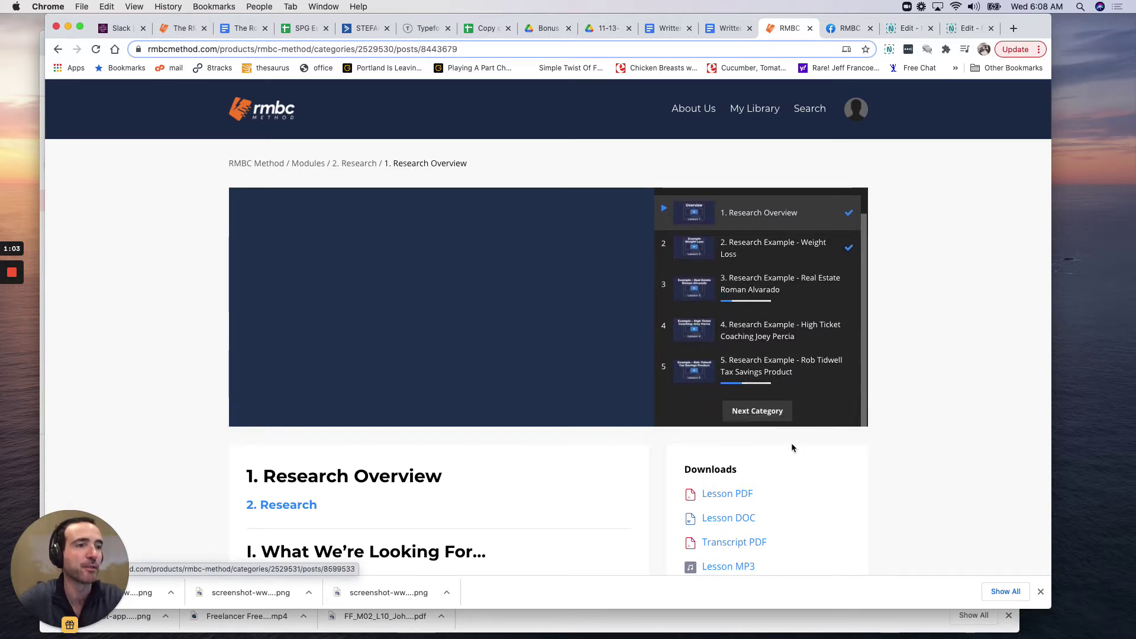
scroll(795, 446, "down", 2)
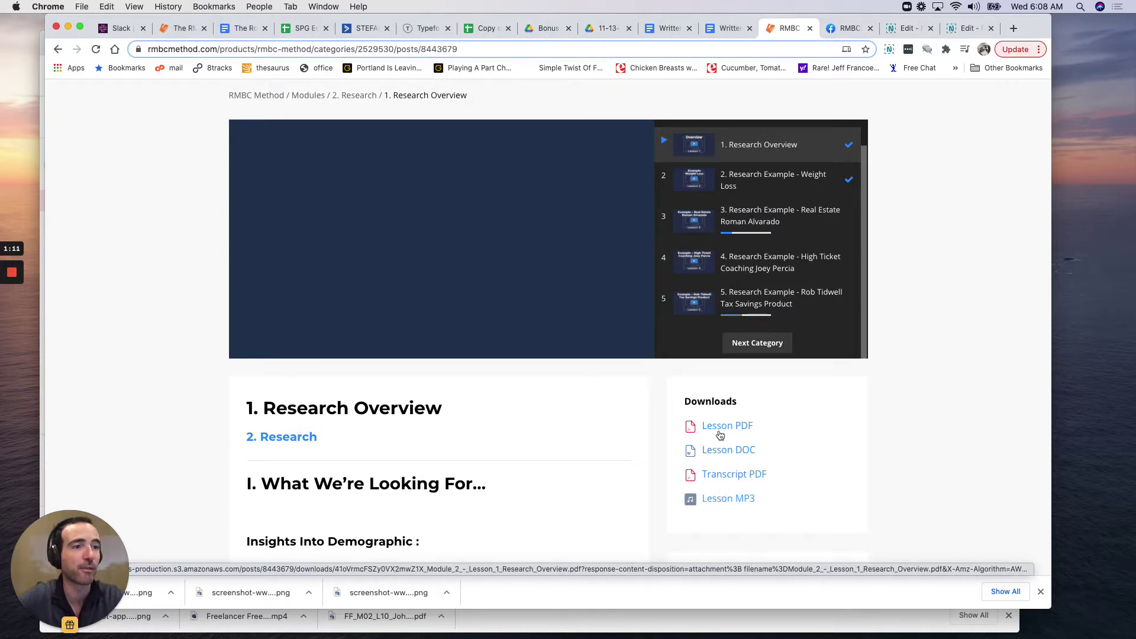
scroll(532, 347, "down", 3)
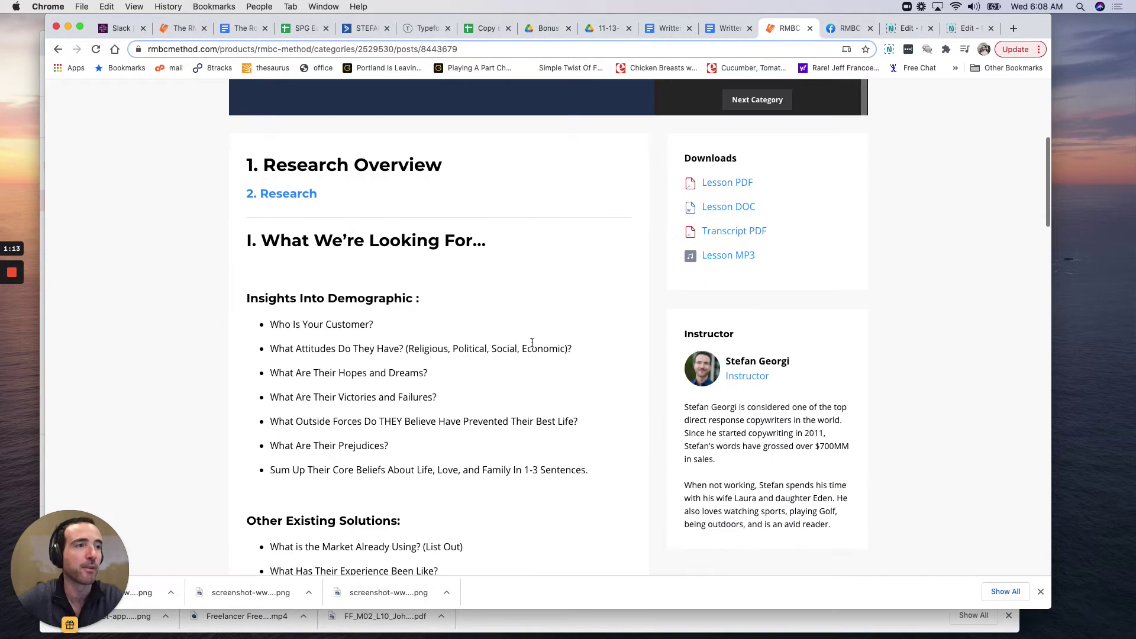
scroll(531, 346, "down", 3)
scroll(531, 346, "down", 10)
scroll(532, 346, "down", 5)
scroll(532, 342, "down", 2)
scroll(531, 342, "down", 2)
scroll(532, 342, "down", 1)
scroll(532, 341, "down", 5)
scroll(531, 342, "up", 15)
scroll(532, 342, "up", 15)
scroll(287, 372, "down", 10)
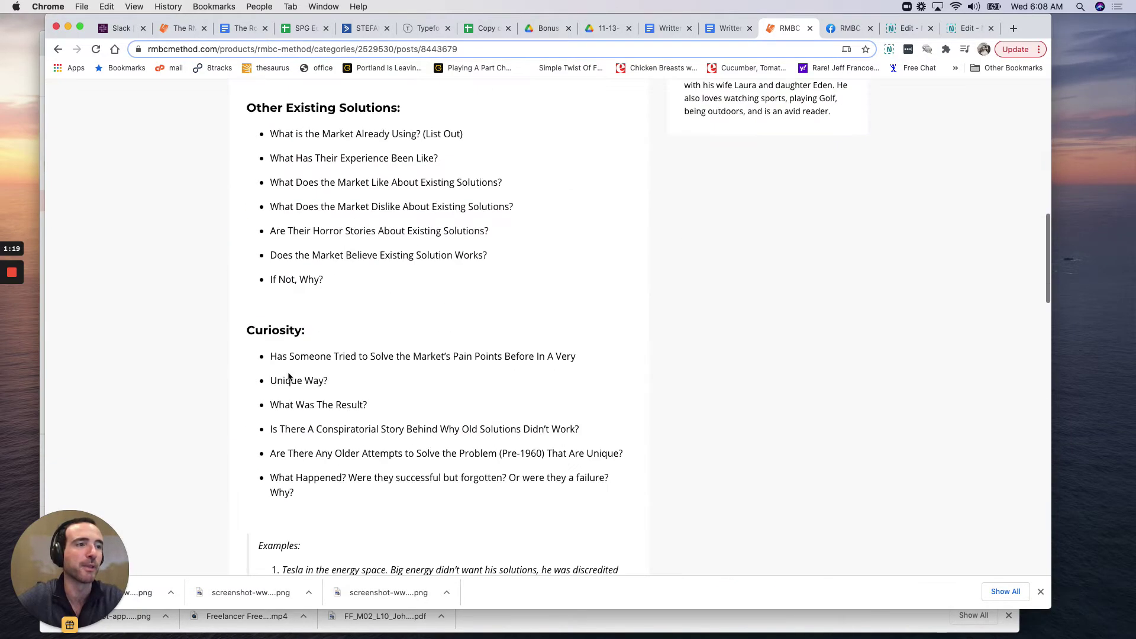
scroll(287, 373, "down", 2)
scroll(306, 362, "up", 3)
scroll(306, 362, "up", 10)
Return to the module list, look over 1. Mechanism Overview, then go back to the course page
left_click(58, 49)
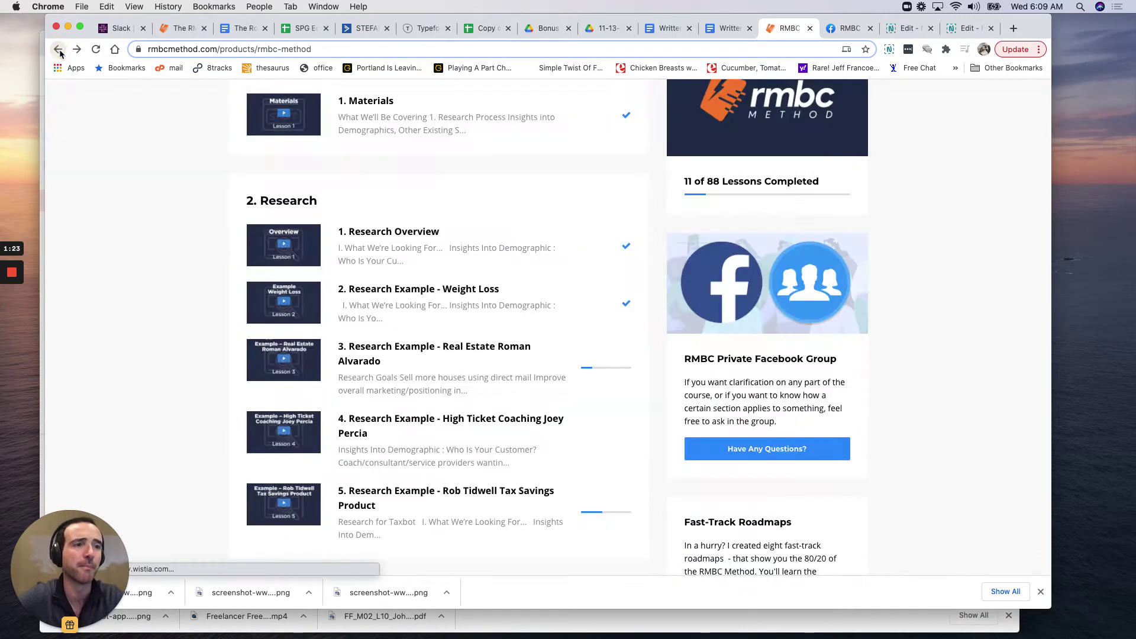
scroll(390, 322, "down", 5)
scroll(389, 322, "up", 3)
scroll(390, 323, "down", 2)
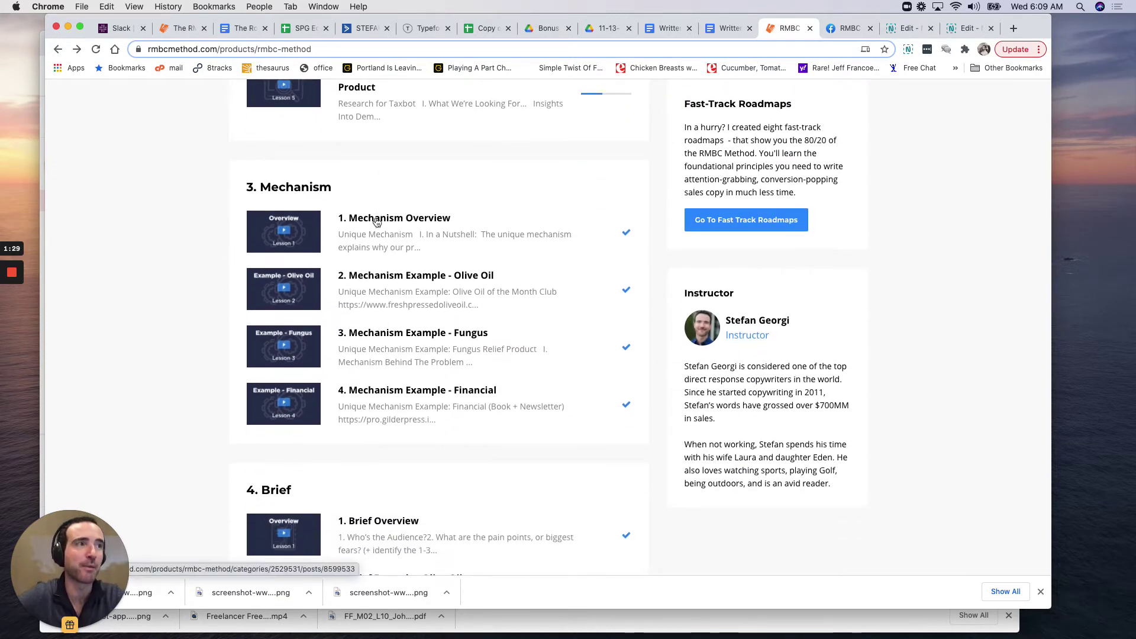
left_click(377, 221)
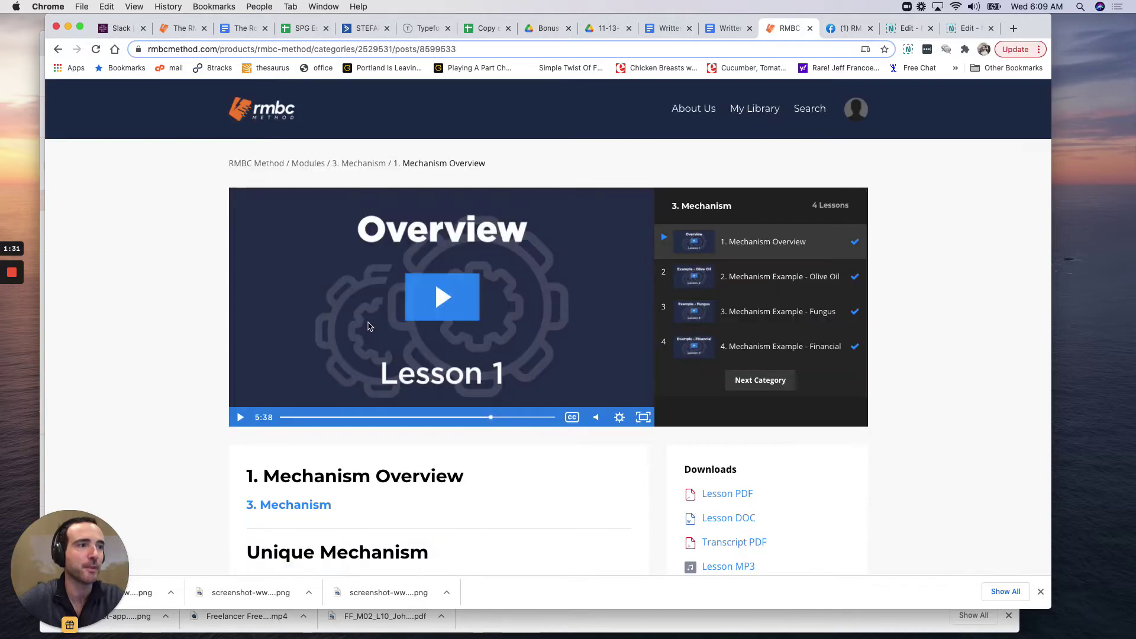
scroll(356, 405, "down", 1)
scroll(357, 409, "down", 3)
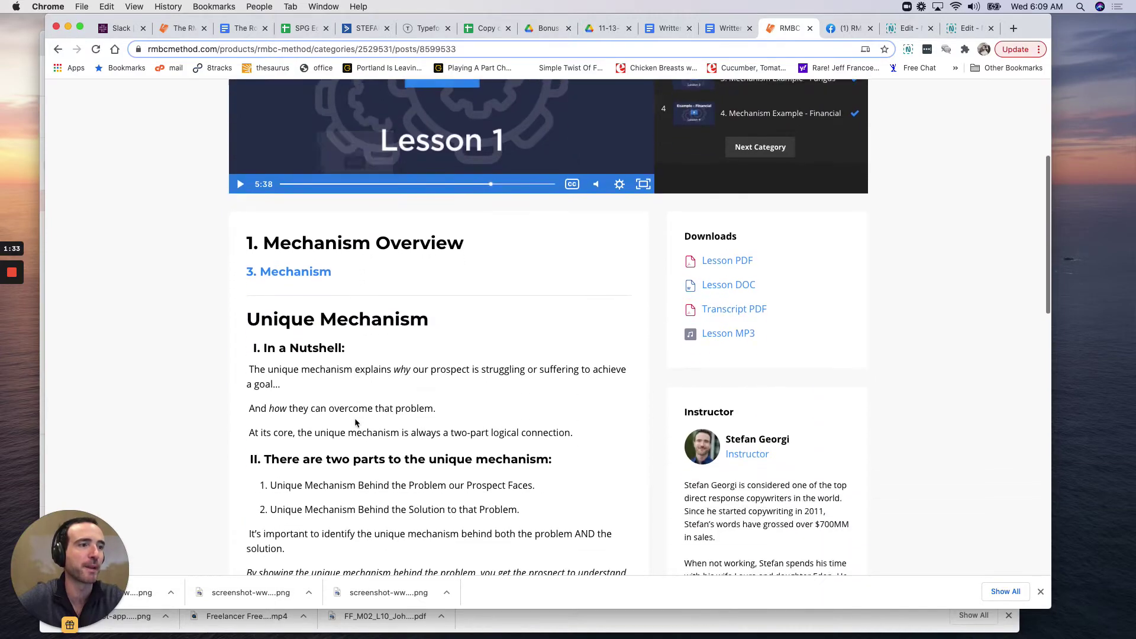
scroll(355, 413, "down", 5)
scroll(354, 423, "down", 3)
scroll(355, 423, "up", 10)
scroll(434, 283, "up", 2)
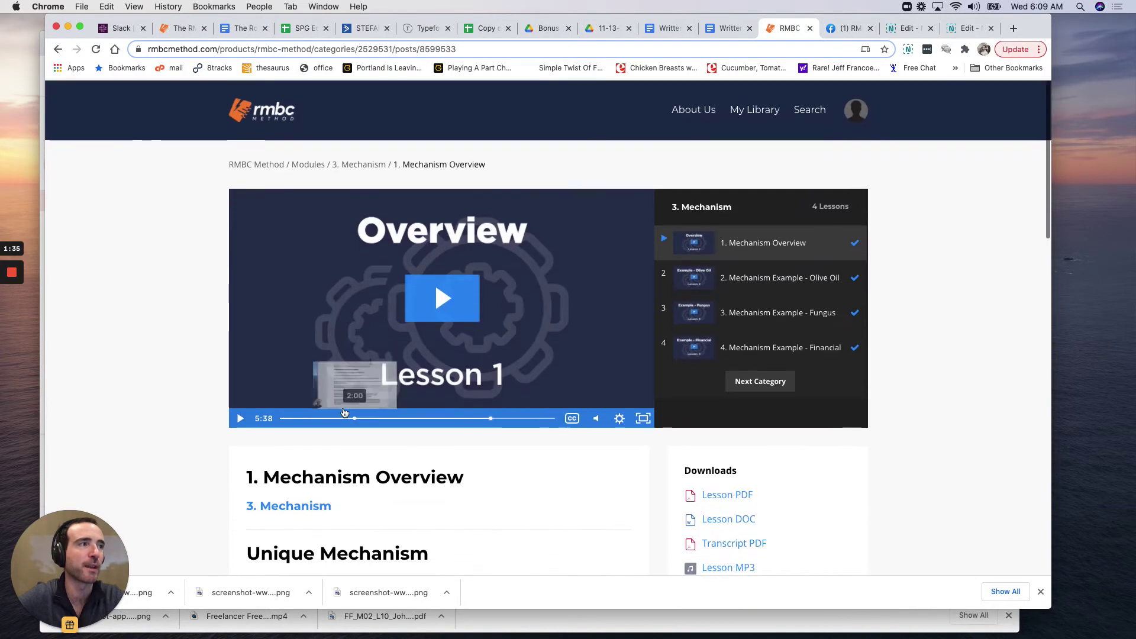
left_click(58, 50)
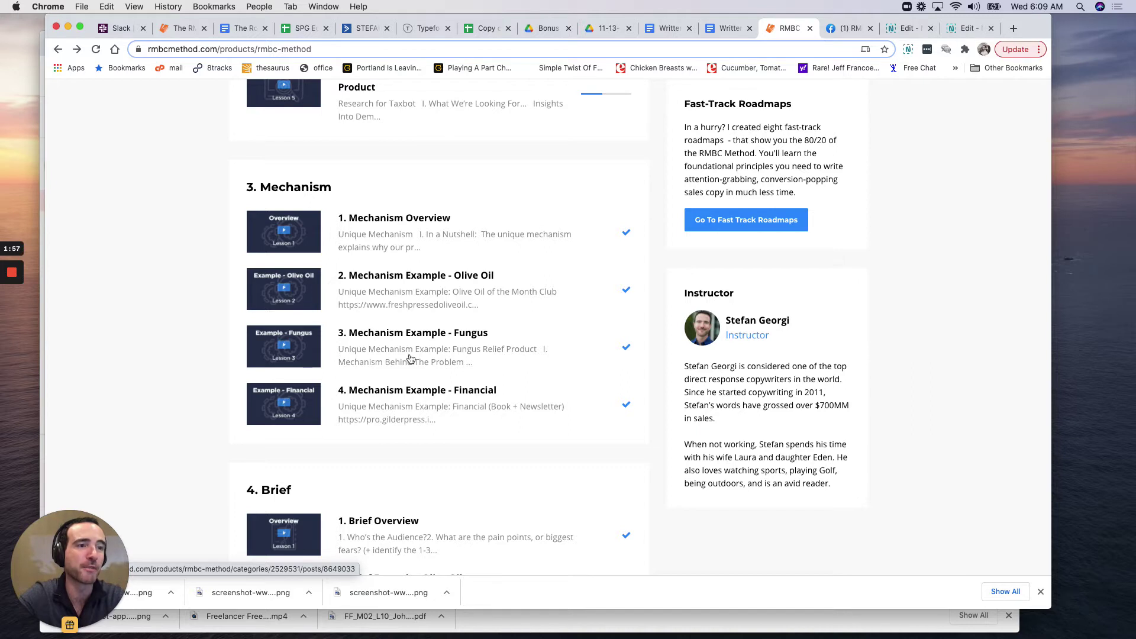
scroll(368, 316, "down", 1)
scroll(370, 319, "down", 4)
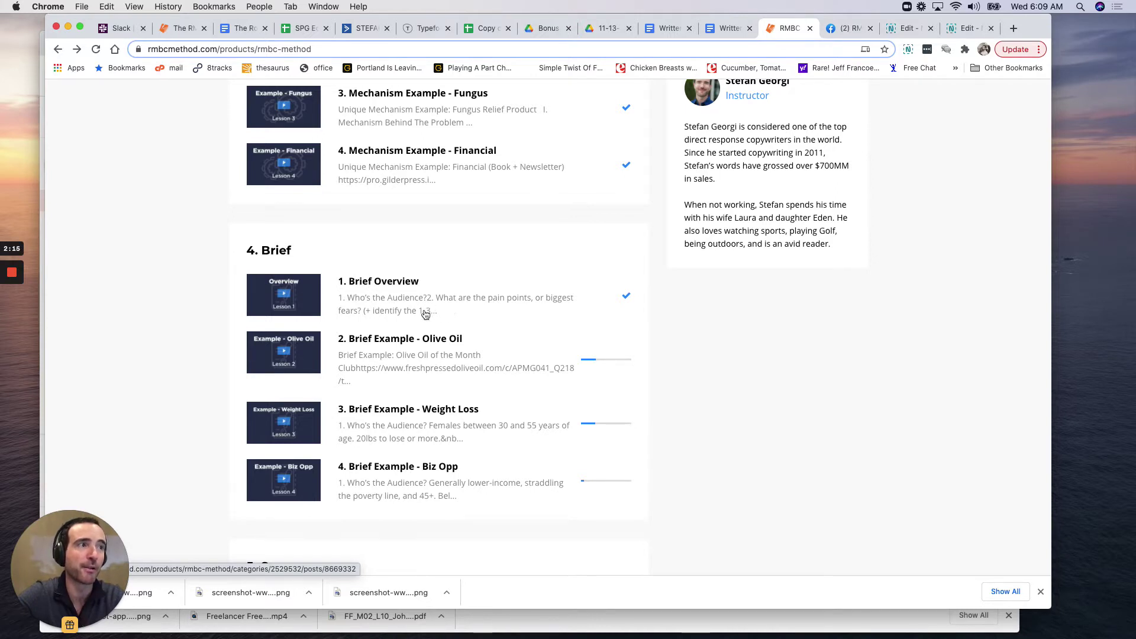
scroll(427, 316, "down", 2)
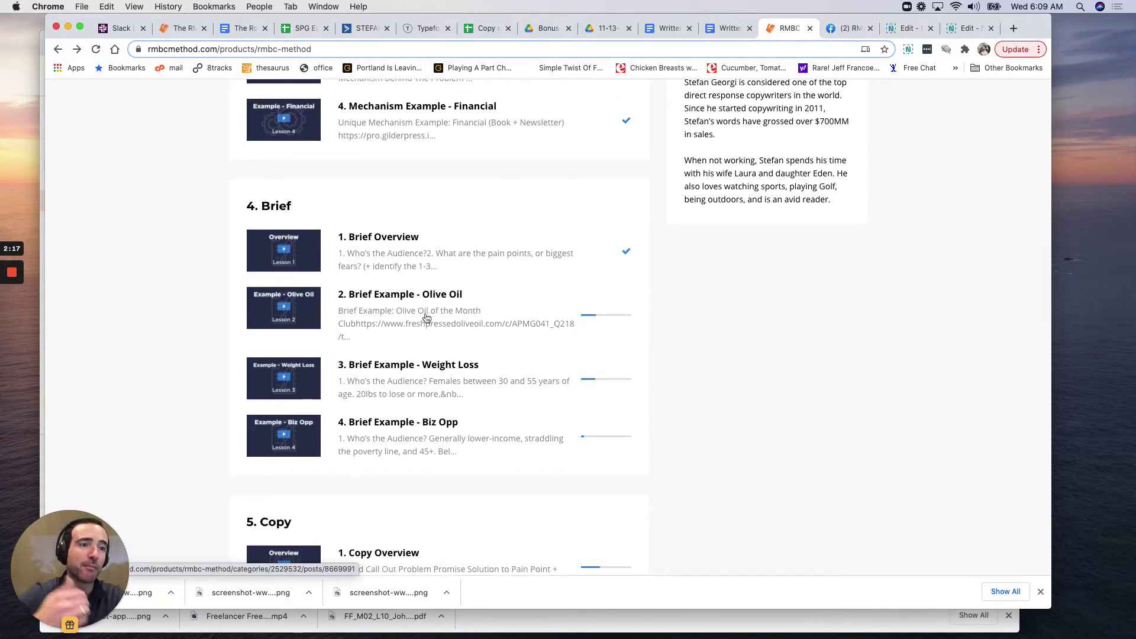
scroll(426, 318, "down", 1)
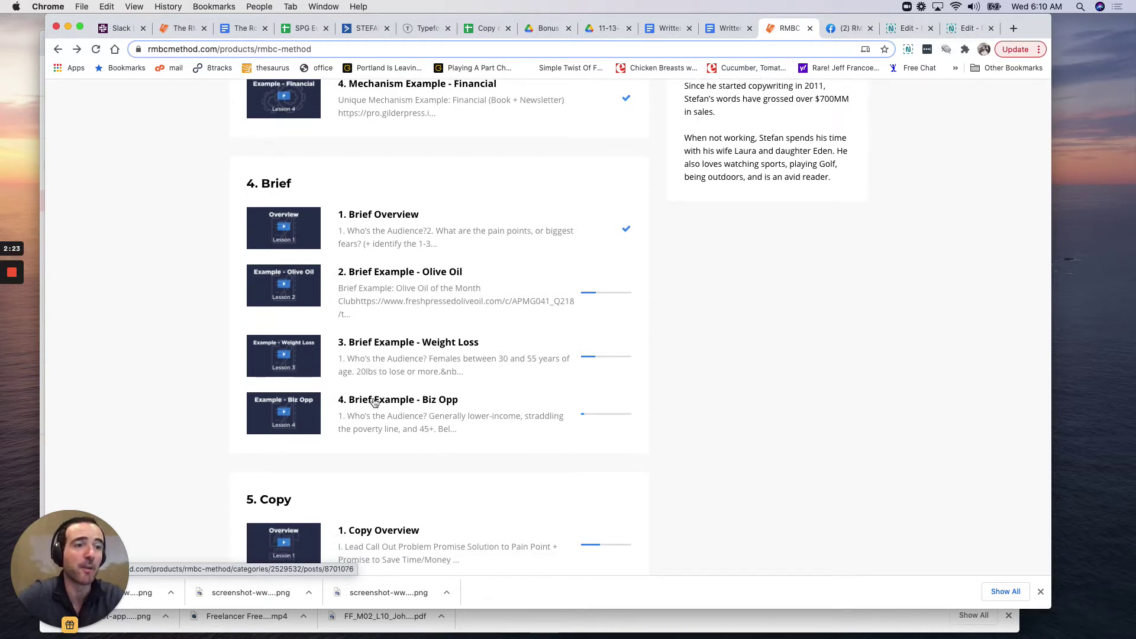
scroll(373, 402, "down", 3)
scroll(380, 380, "down", 2)
scroll(346, 380, "down", 2)
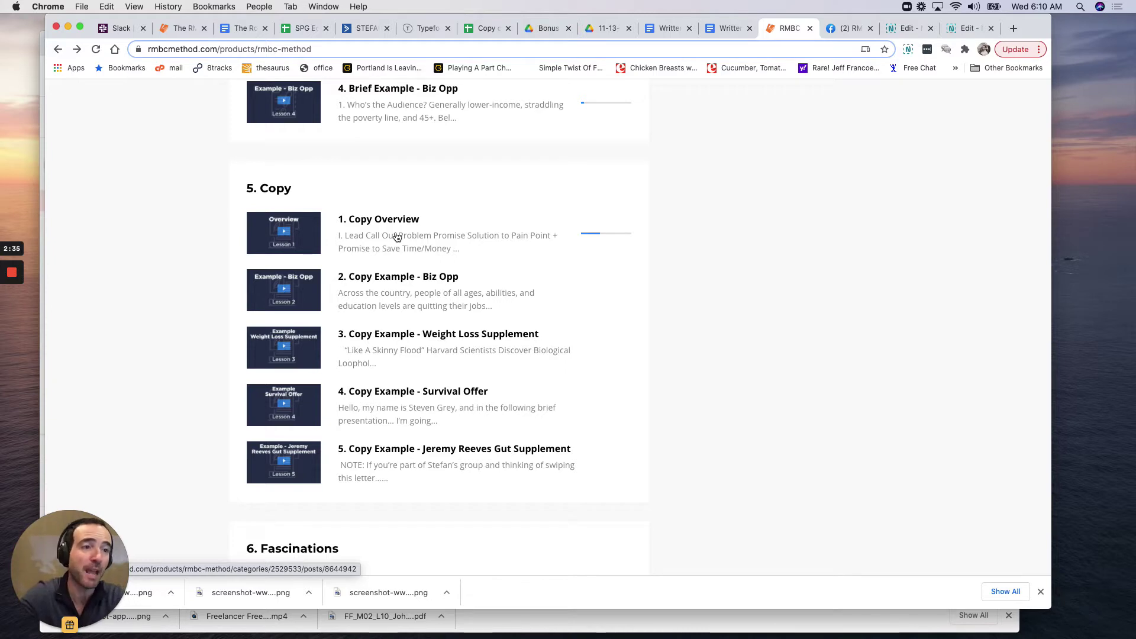
scroll(397, 238, "down", 1)
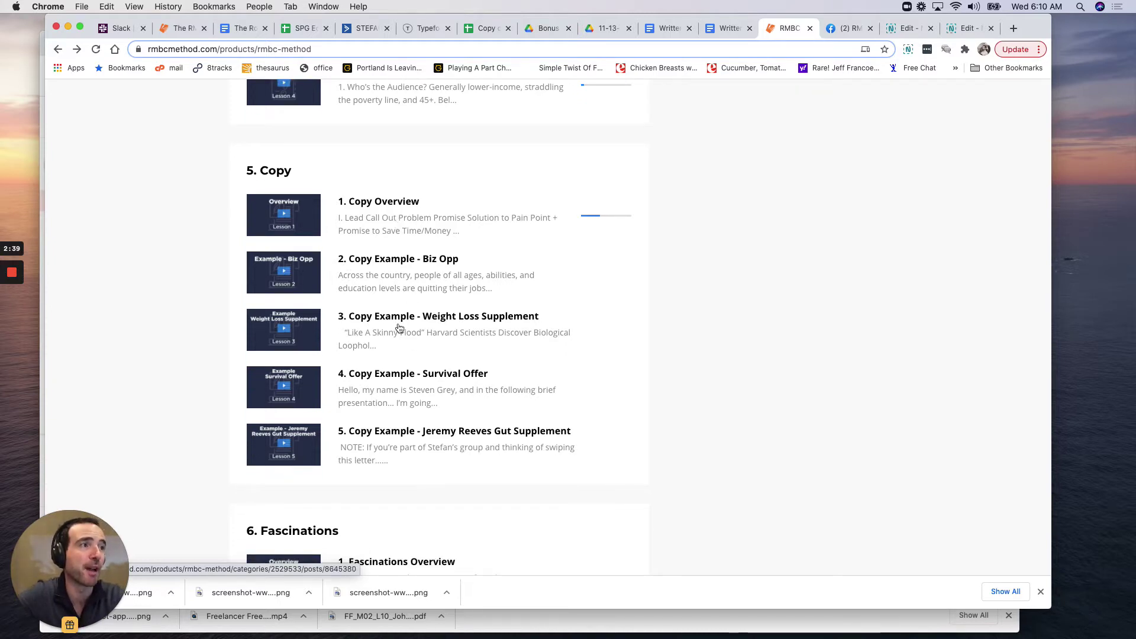
scroll(401, 332, "down", 5)
scroll(445, 350, "down", 3)
scroll(399, 320, "down", 2)
scroll(377, 295, "down", 2)
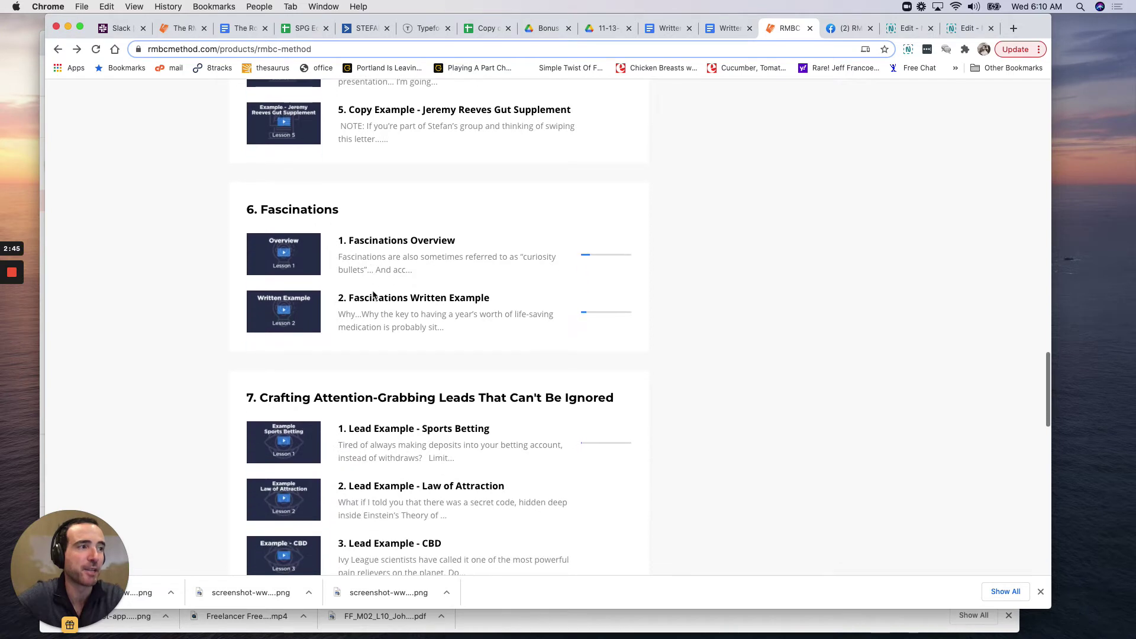
scroll(373, 296, "down", 2)
scroll(373, 296, "down", 1)
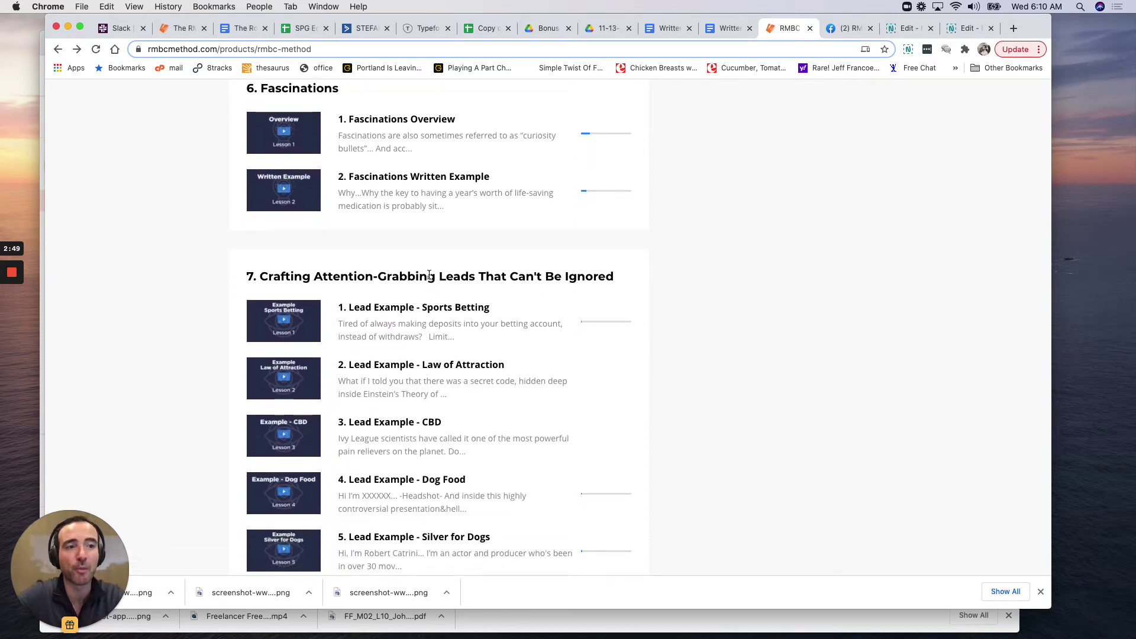
scroll(429, 277, "down", 1)
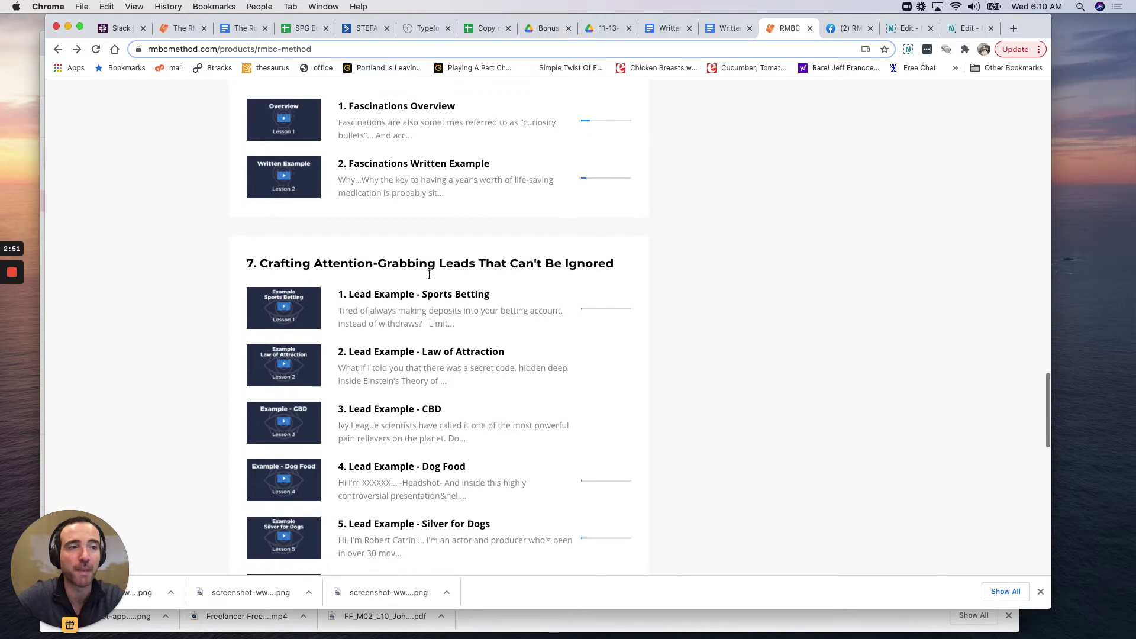
scroll(431, 277, "down", 2)
scroll(470, 388, "down", 1)
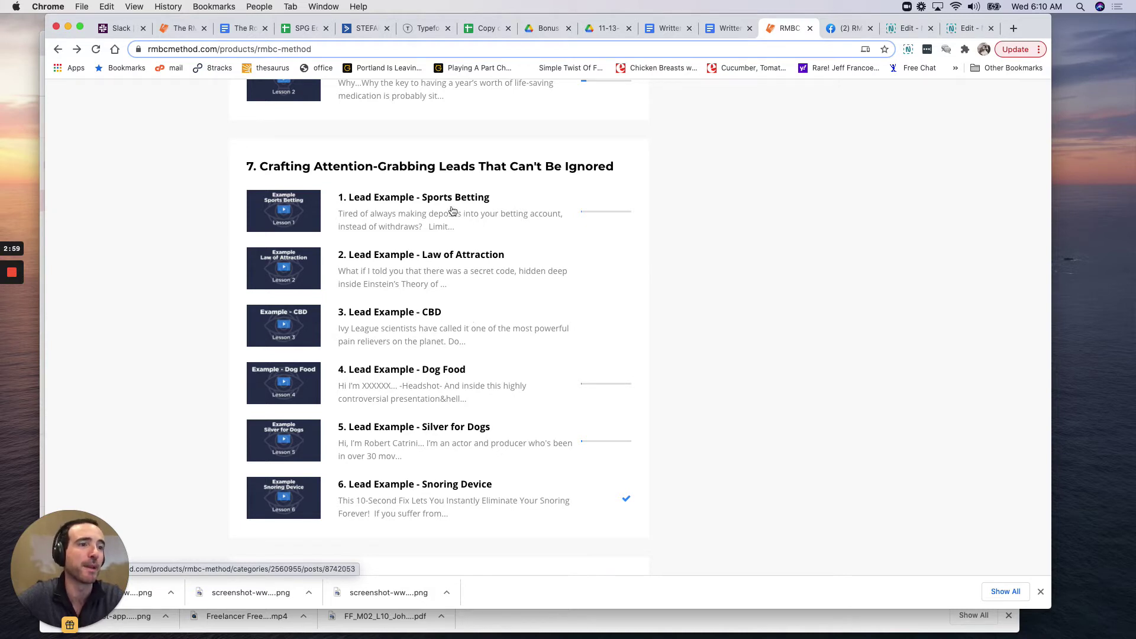
scroll(451, 257, "down", 5)
scroll(449, 268, "down", 2)
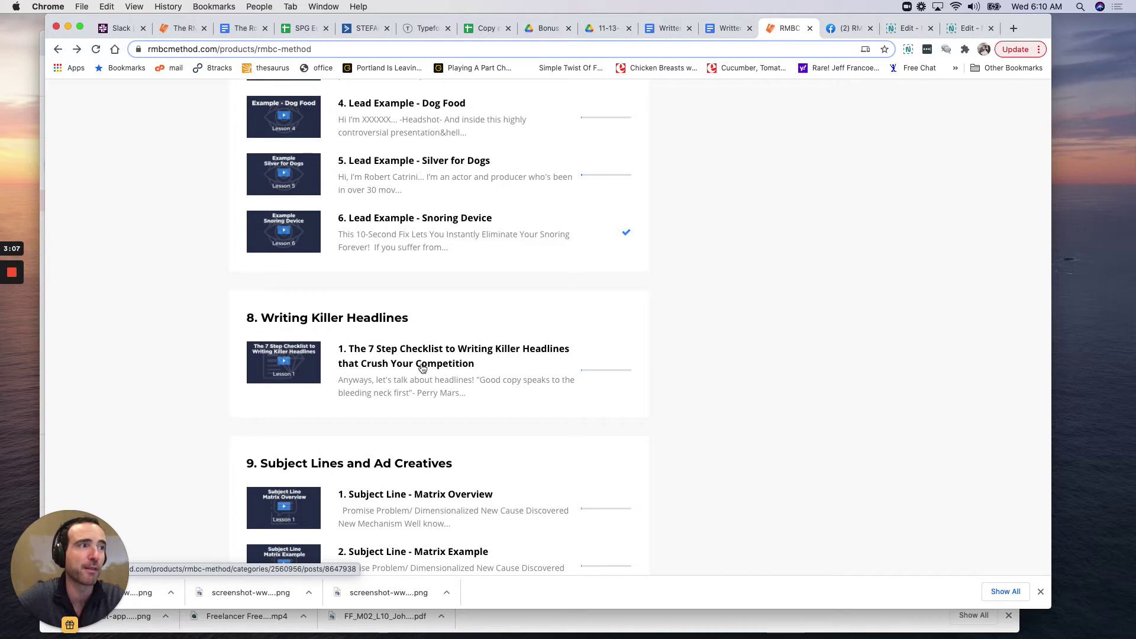
scroll(422, 358, "down", 2)
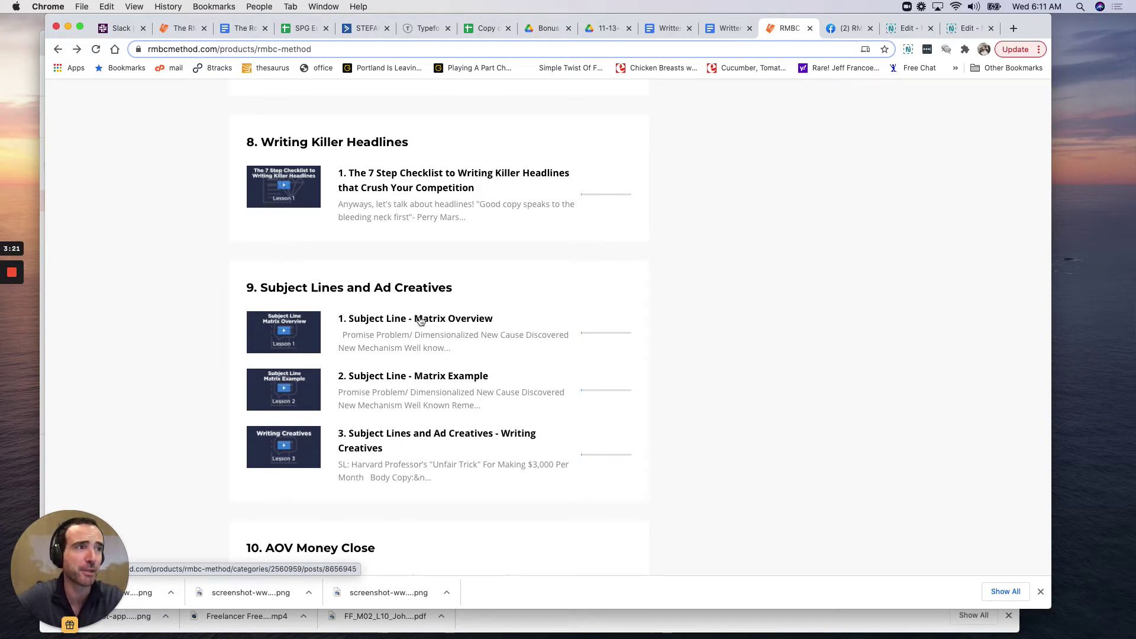
scroll(390, 388, "down", 1)
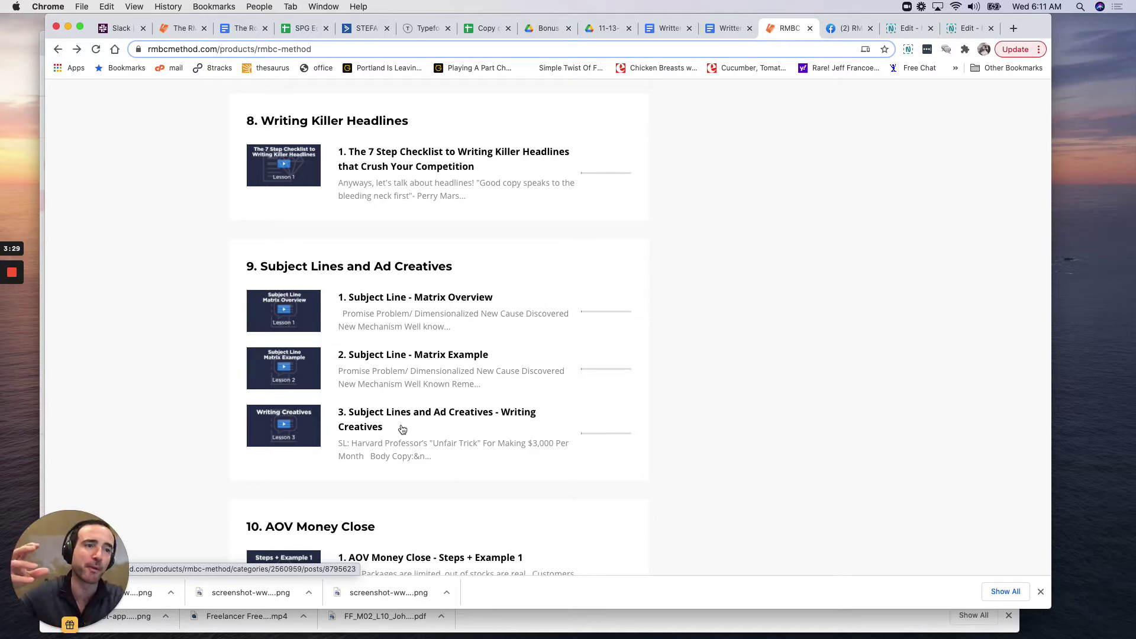
scroll(401, 429, "down", 3)
scroll(400, 423, "down", 1)
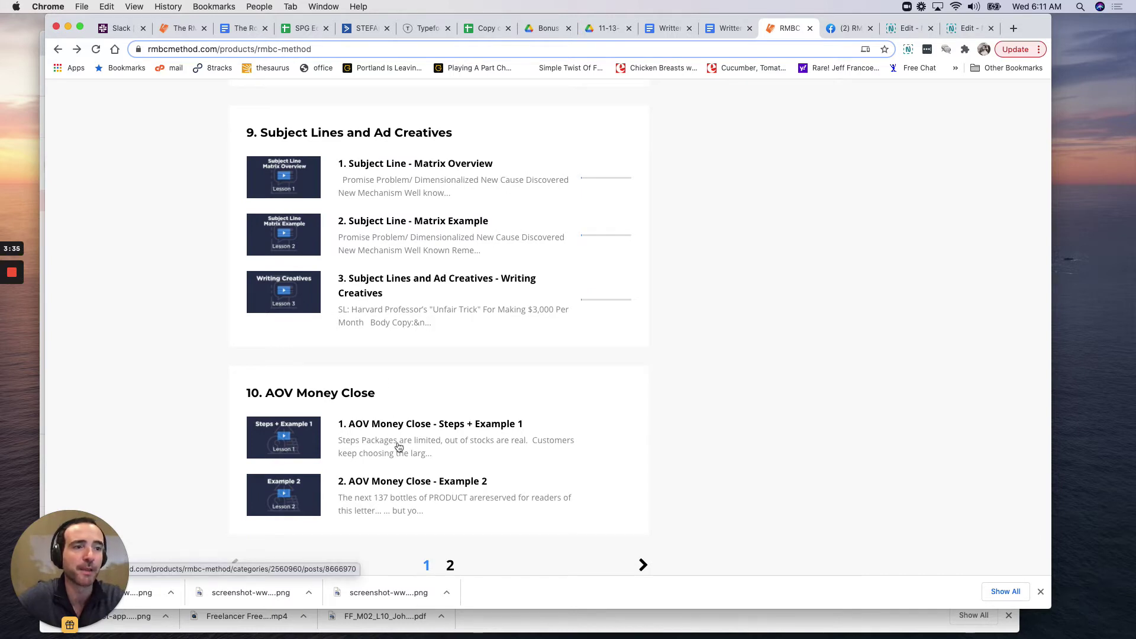
scroll(399, 448, "down", 2)
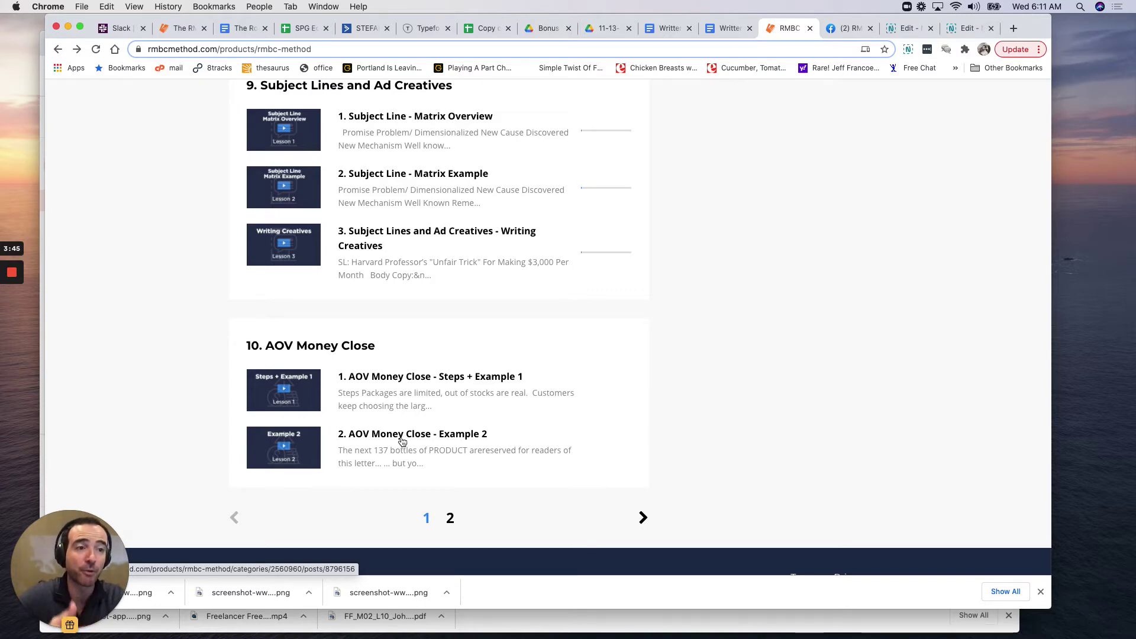
scroll(402, 441, "down", 1)
Go to page 2 of the course modules and browse the 11. Bonuses section down to Bonus 7
left_click(448, 506)
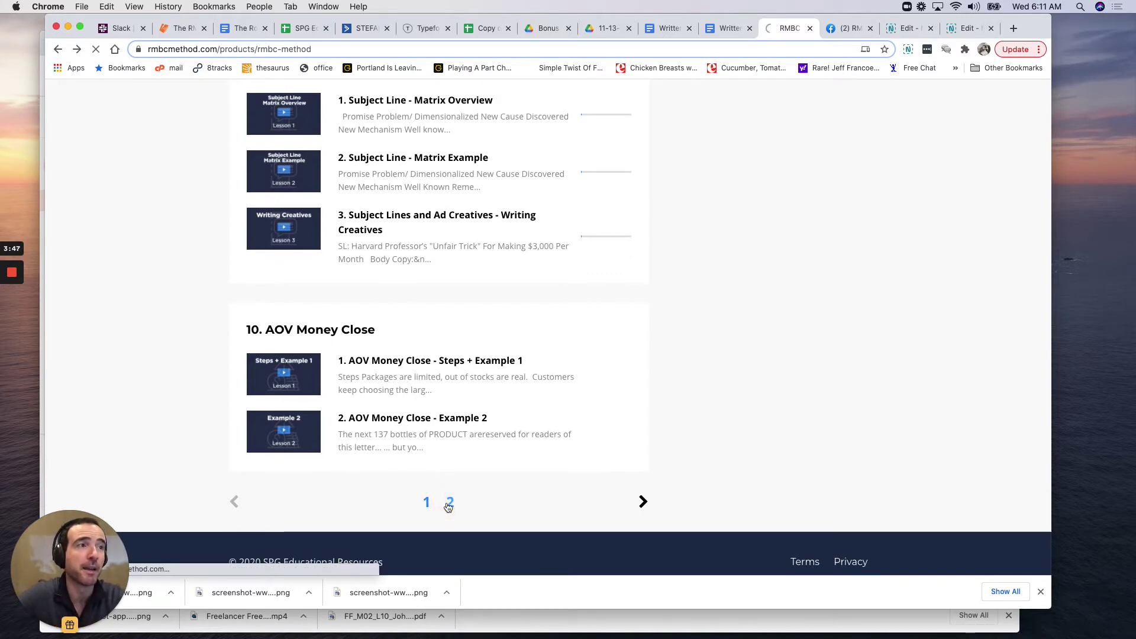
scroll(386, 331, "down", 5)
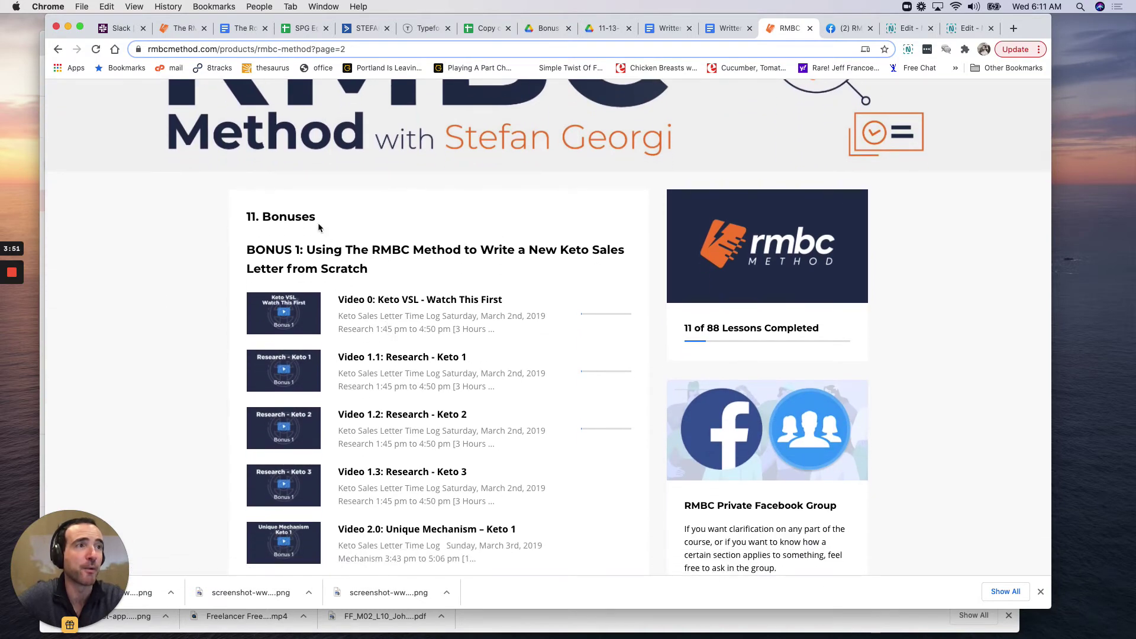
scroll(318, 223, "down", 4)
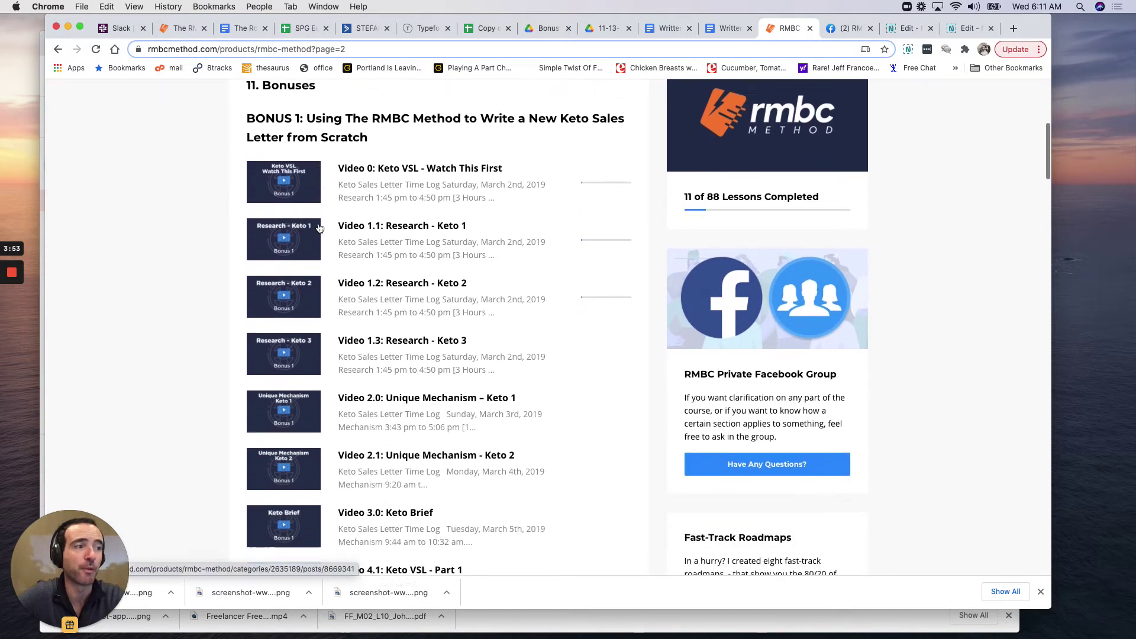
scroll(373, 271, "down", 3)
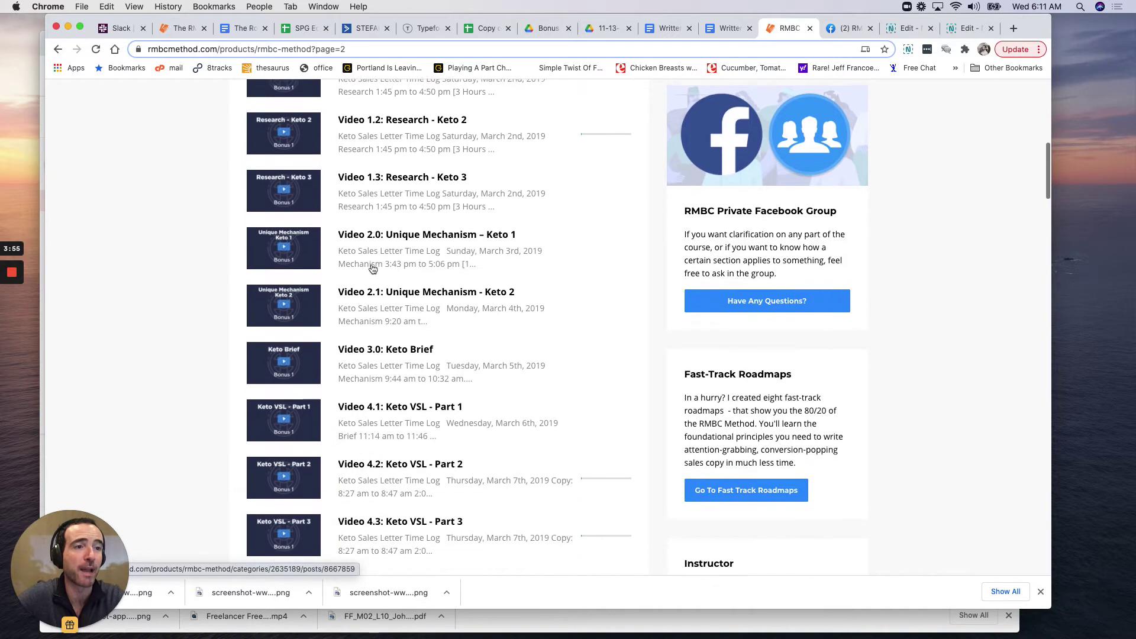
scroll(373, 271, "down", 3)
scroll(373, 270, "down", 1)
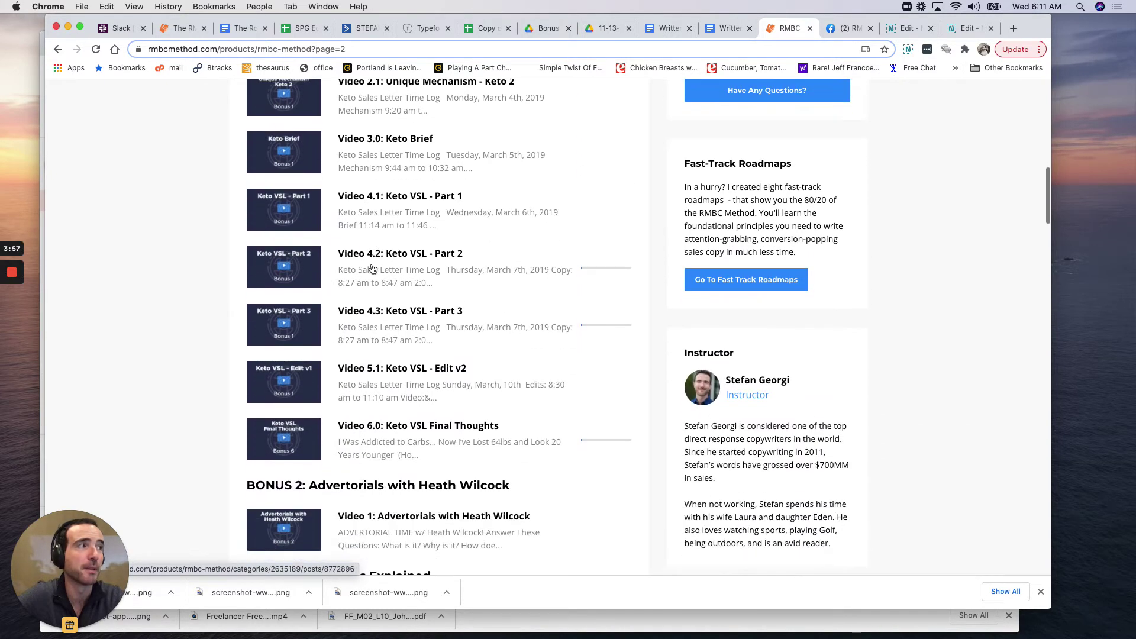
scroll(373, 269, "down", 3)
scroll(390, 283, "down", 2)
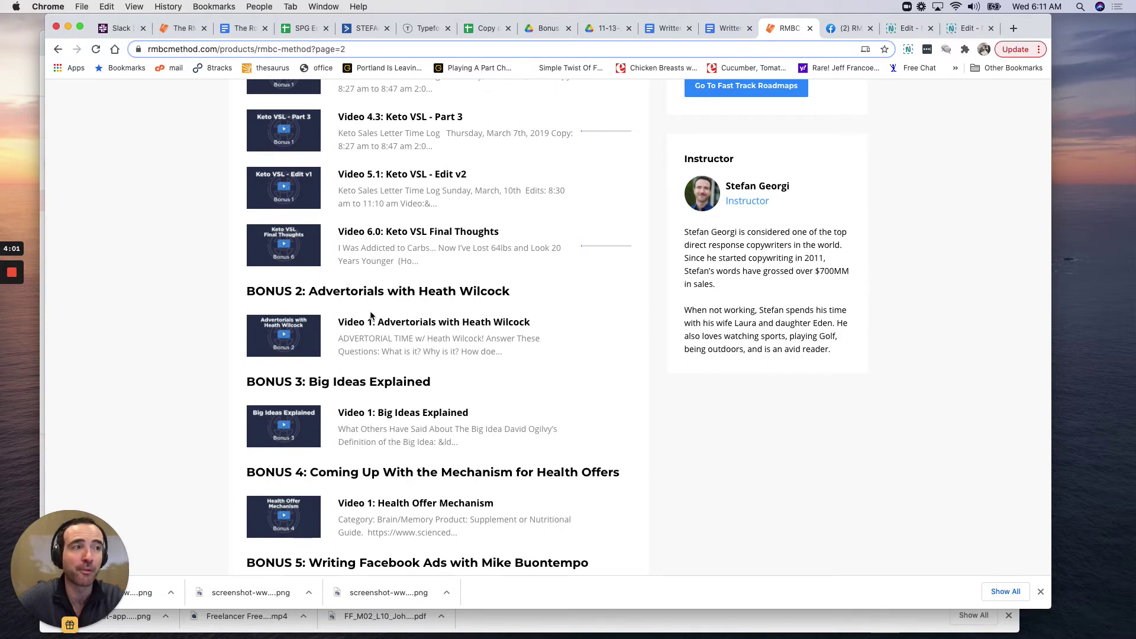
scroll(371, 315, "down", 2)
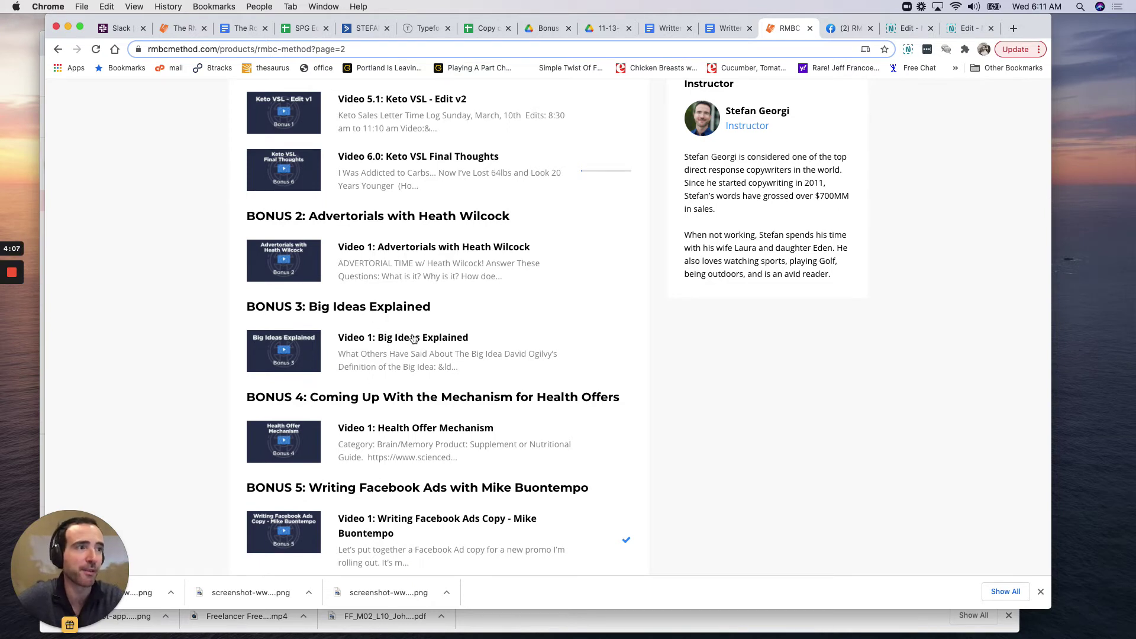
scroll(413, 339, "down", 1)
scroll(426, 331, "down", 1)
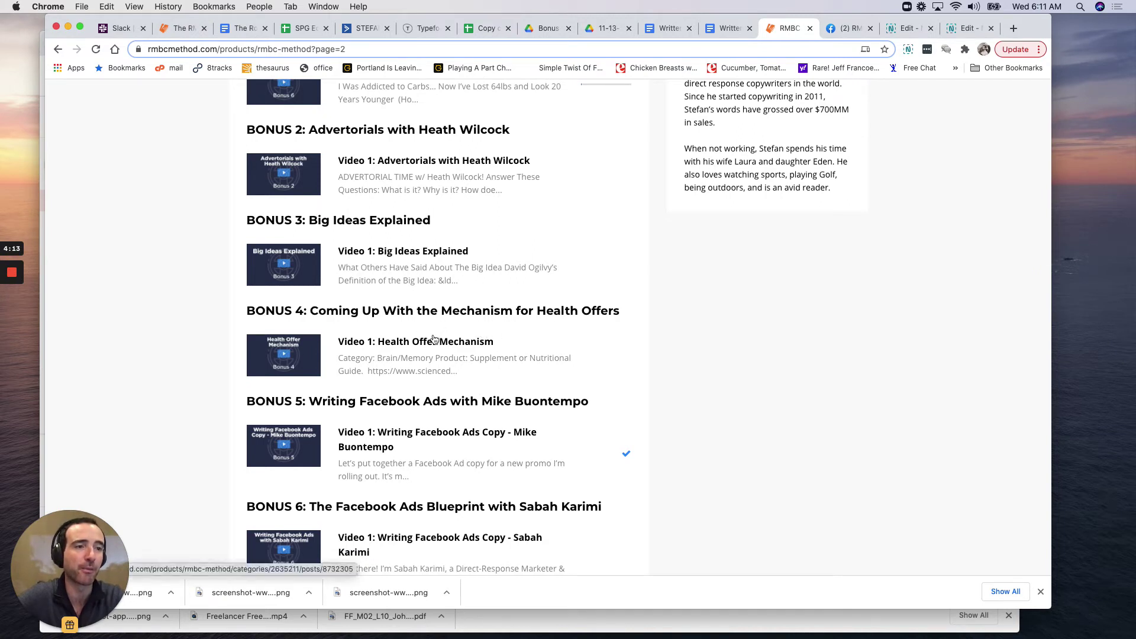
scroll(433, 338, "down", 1)
scroll(432, 335, "down", 1)
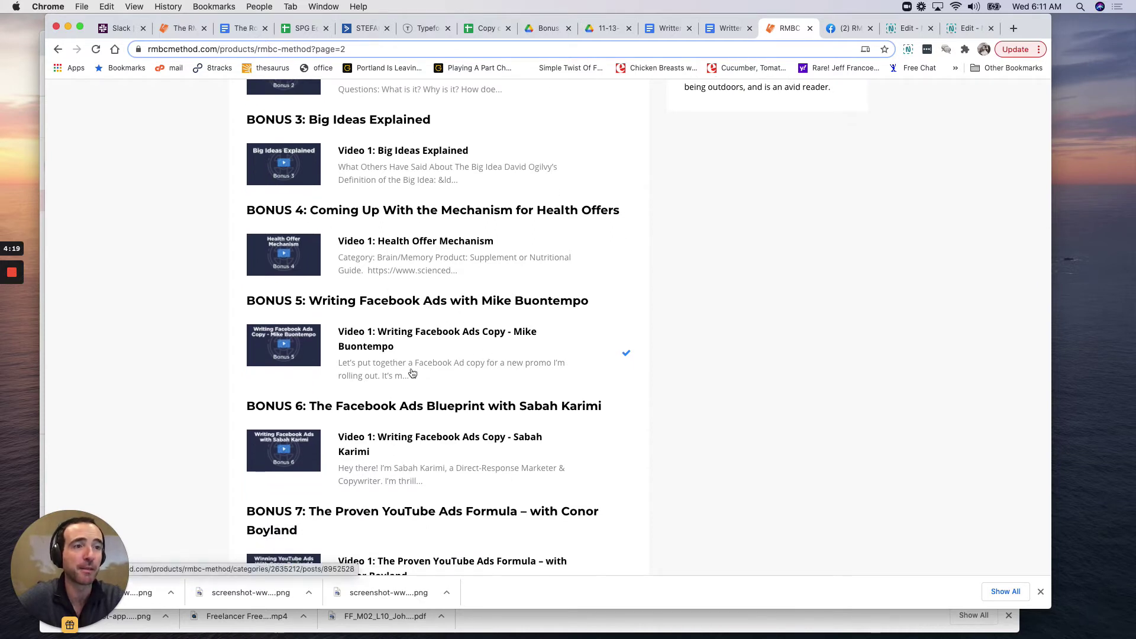
scroll(397, 332, "down", 1)
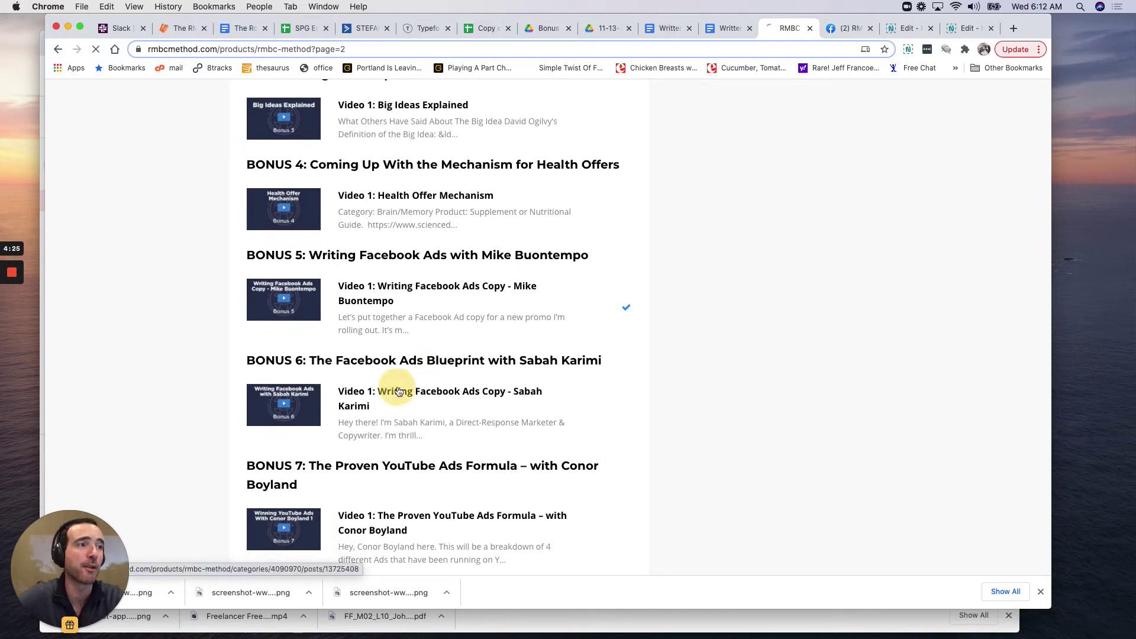
View the Bonus 6 Video 1 lesson on writing Facebook ads copy with Sabah Karimi
left_click(425, 391)
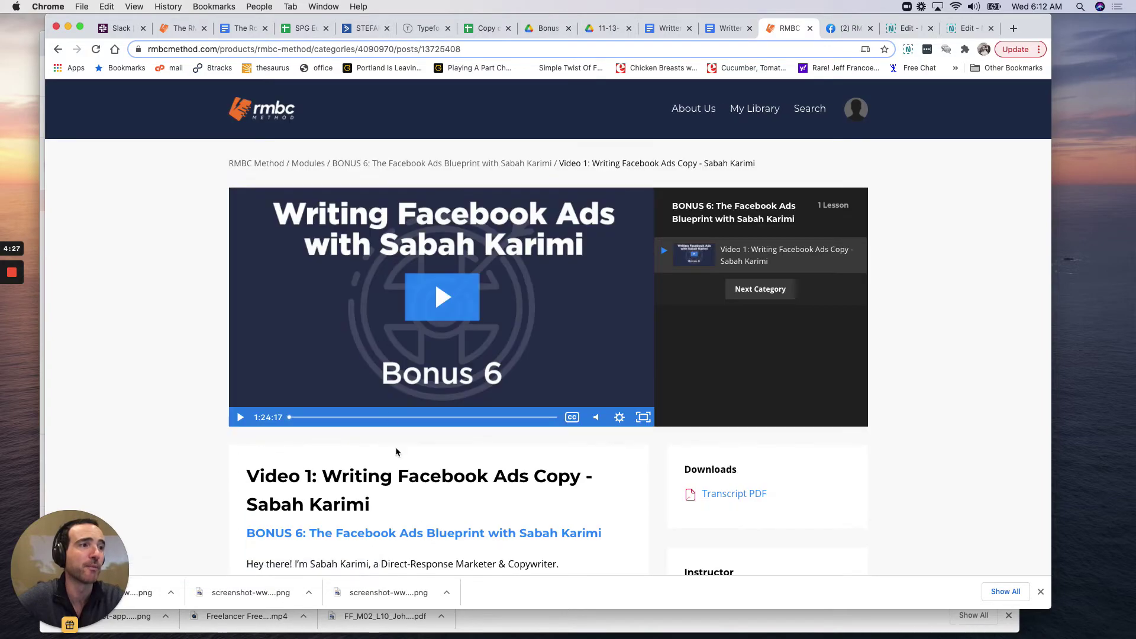
scroll(539, 401, "down", 1)
scroll(514, 417, "down", 10)
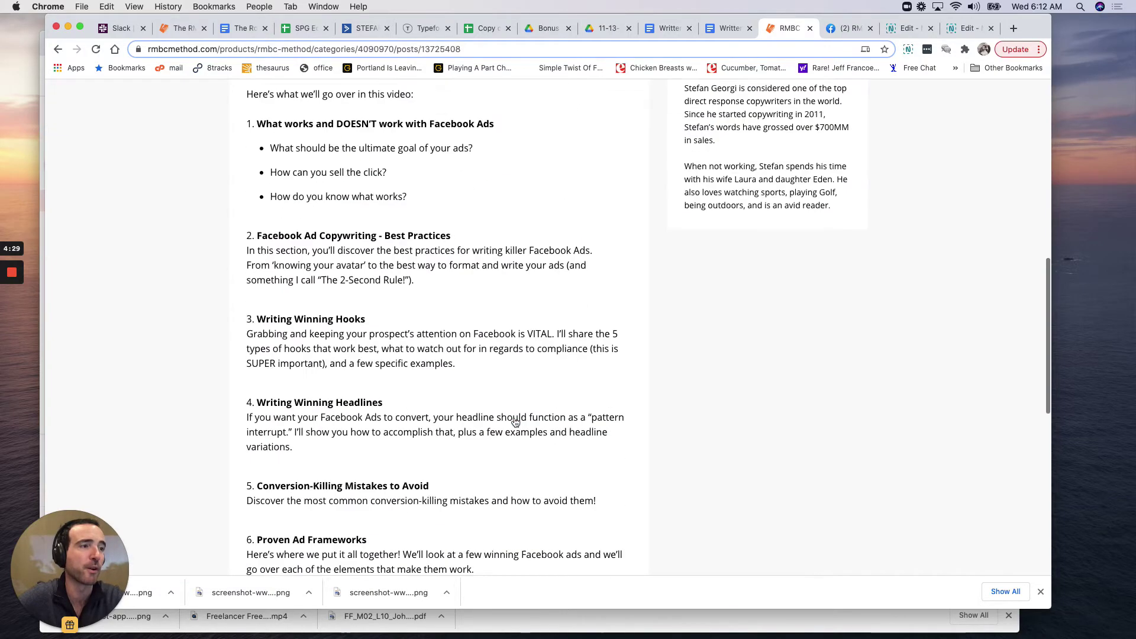
scroll(514, 417, "down", 10)
scroll(514, 421, "up", 10)
scroll(514, 416, "up", 5)
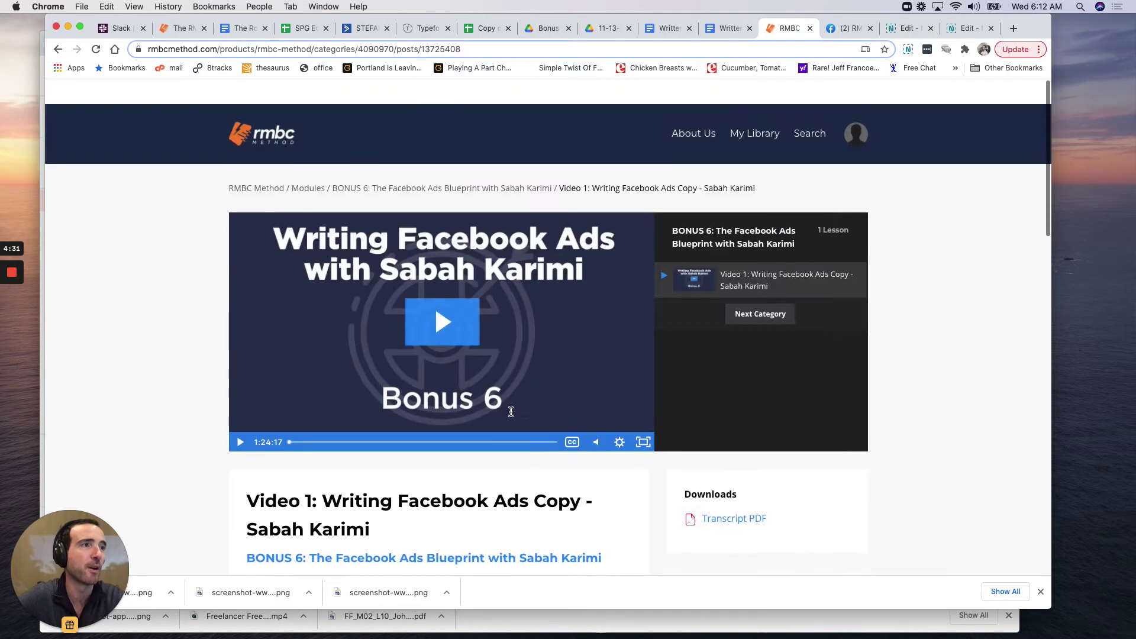
Return to the bonus list, peek into Bonus 7 Video 1 on YouTube ads, and back out to the list
left_click(58, 48)
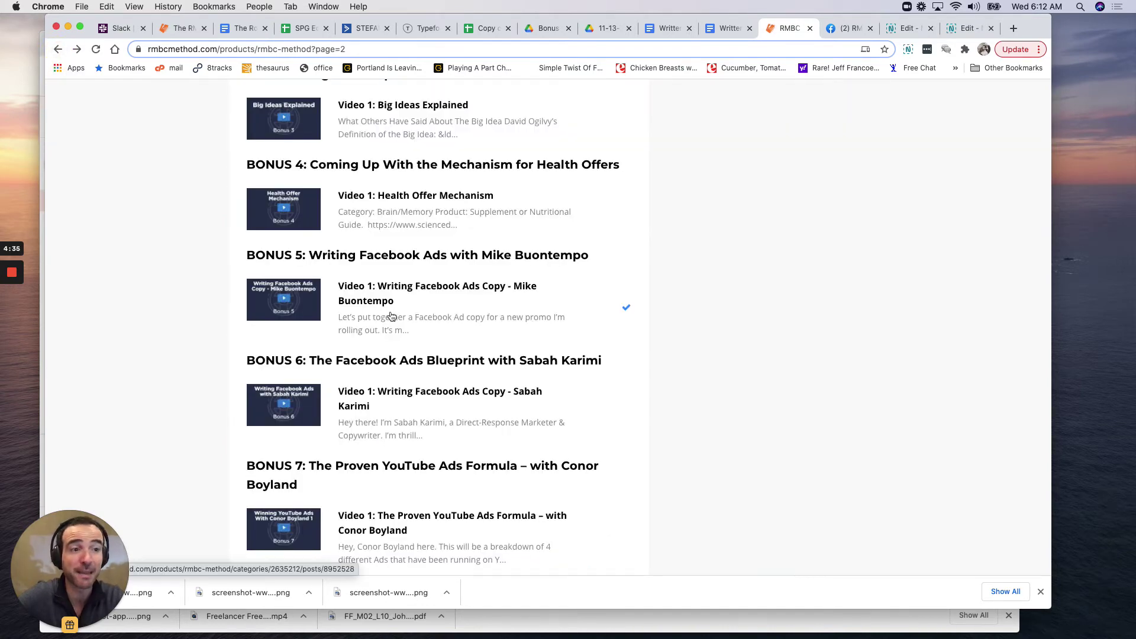
scroll(391, 316, "down", 2)
scroll(385, 310, "down", 1)
scroll(444, 324, "down", 1)
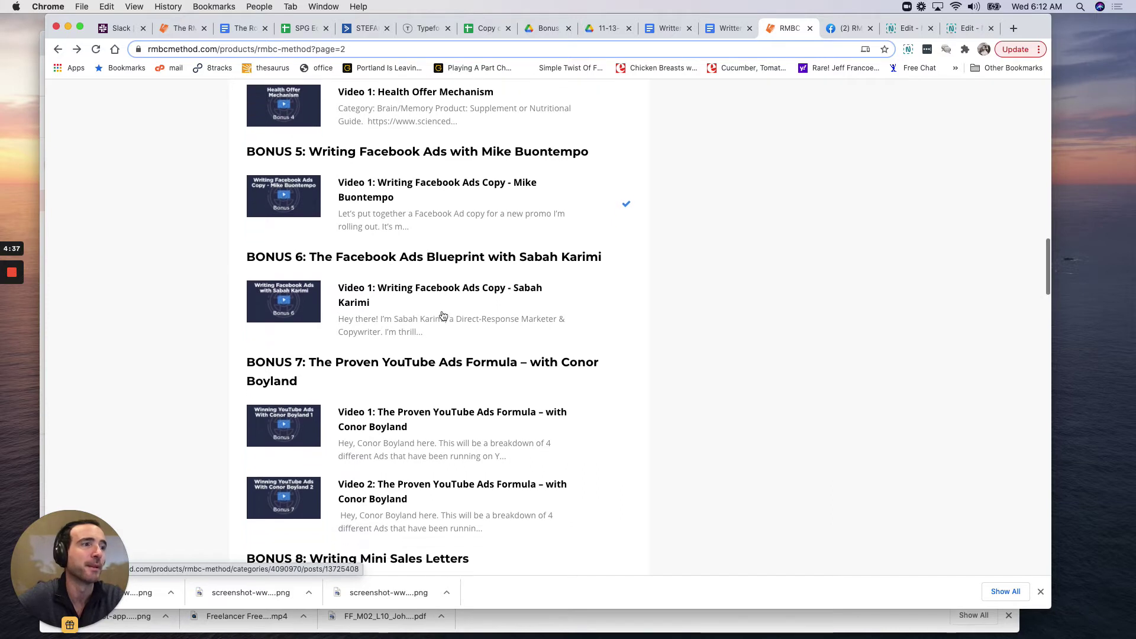
scroll(396, 354, "down", 1)
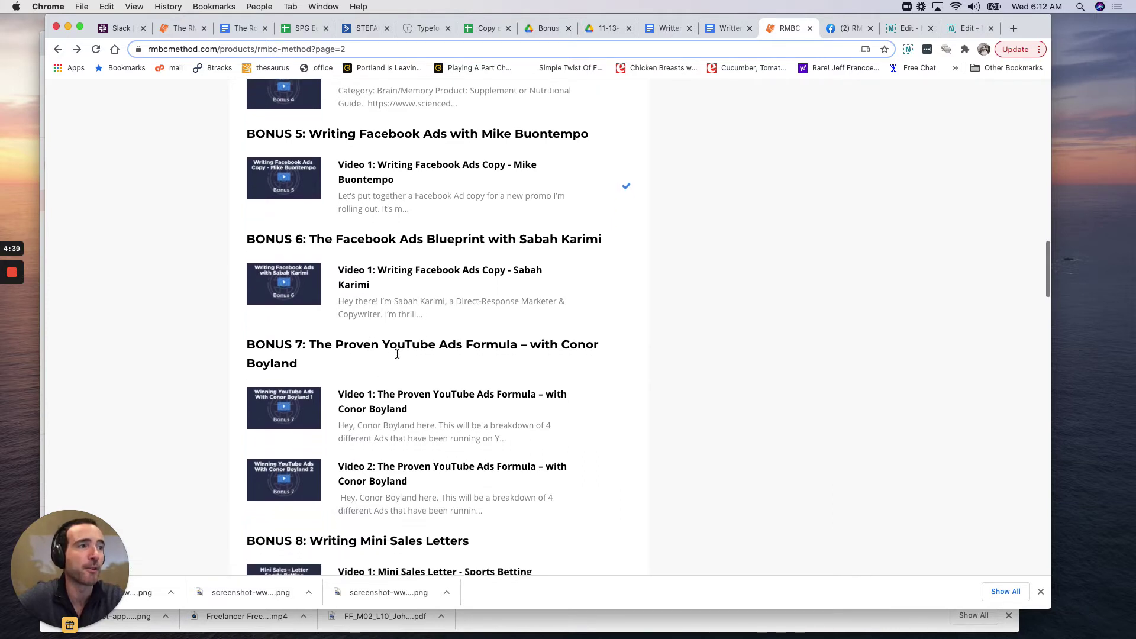
scroll(397, 354, "down", 2)
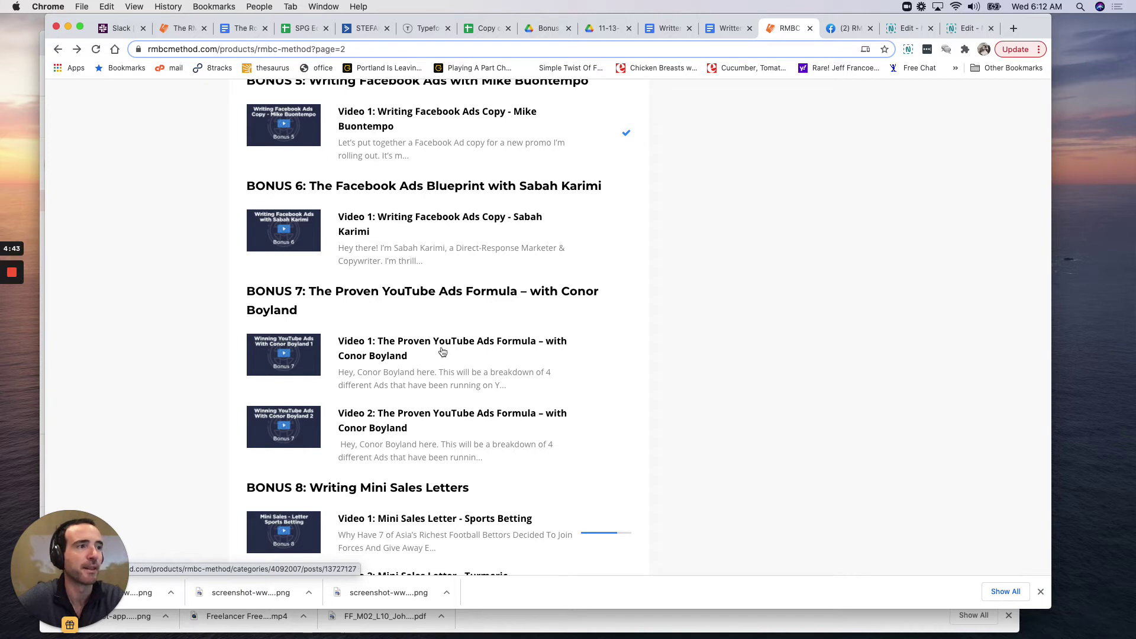
scroll(467, 382, "down", 1)
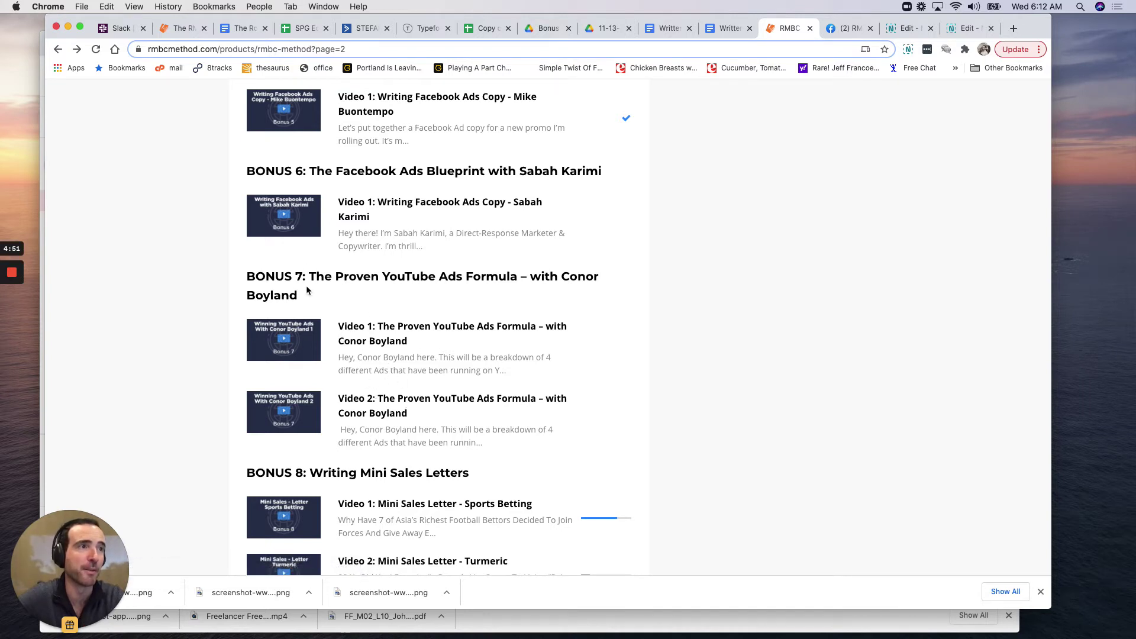
left_click_drag(313, 290, 230, 269)
left_click(348, 334)
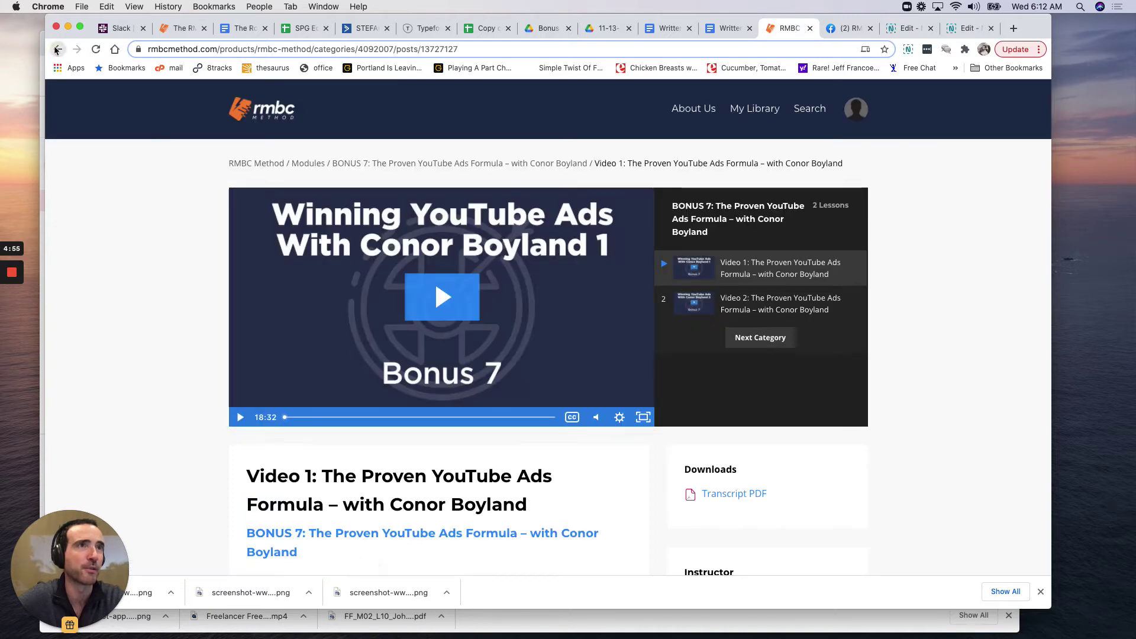
left_click(57, 50)
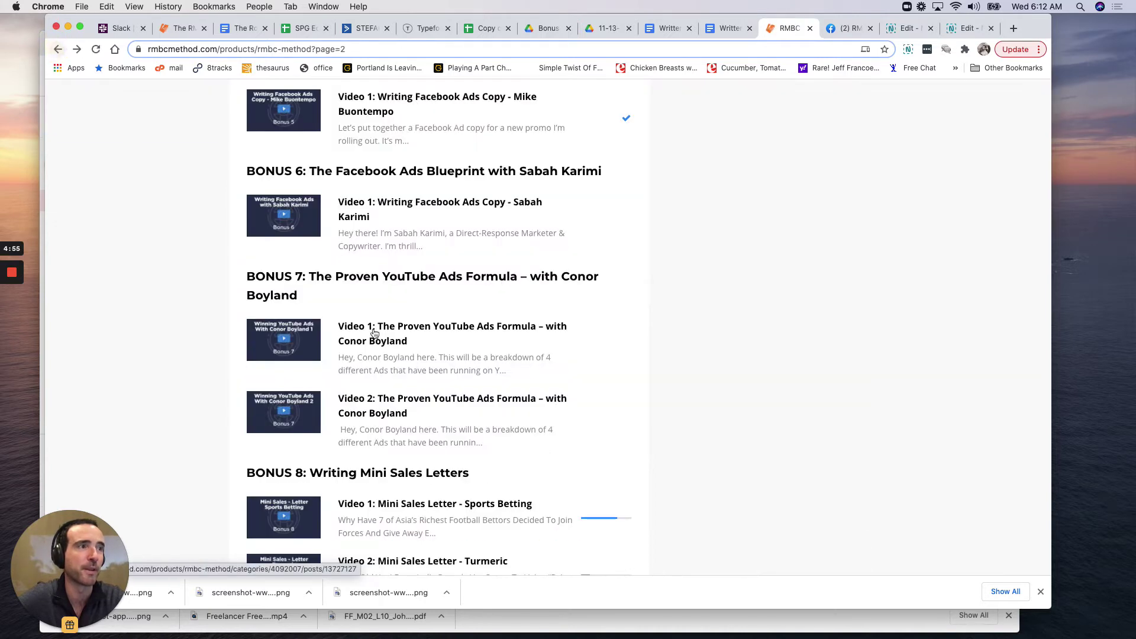
scroll(386, 409, "down", 2)
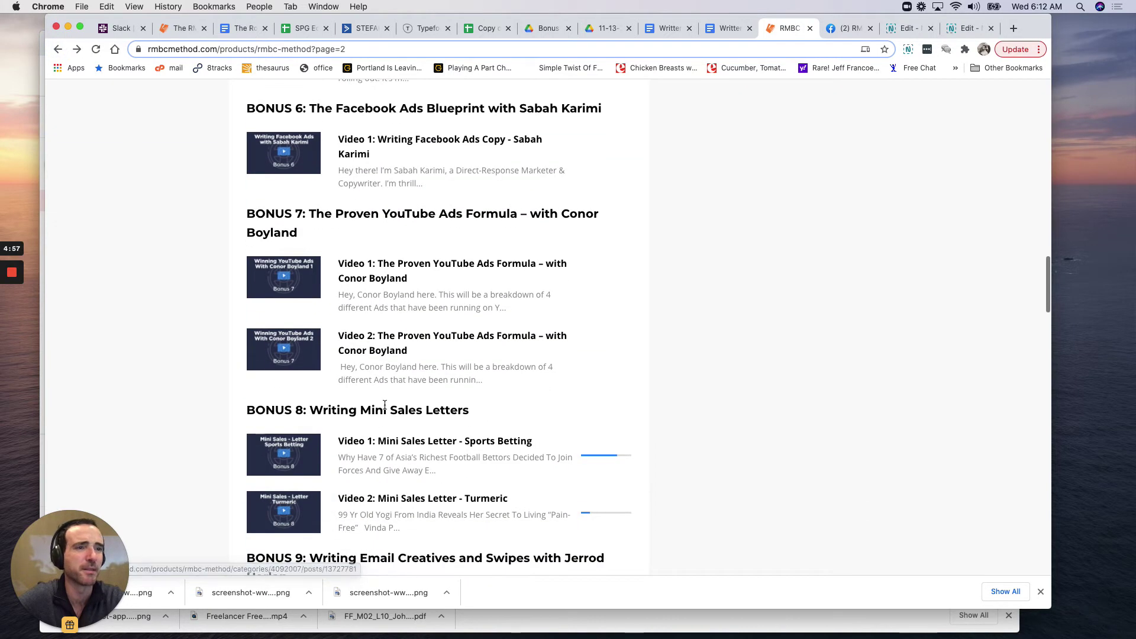
scroll(385, 404, "down", 2)
scroll(396, 314, "down", 2)
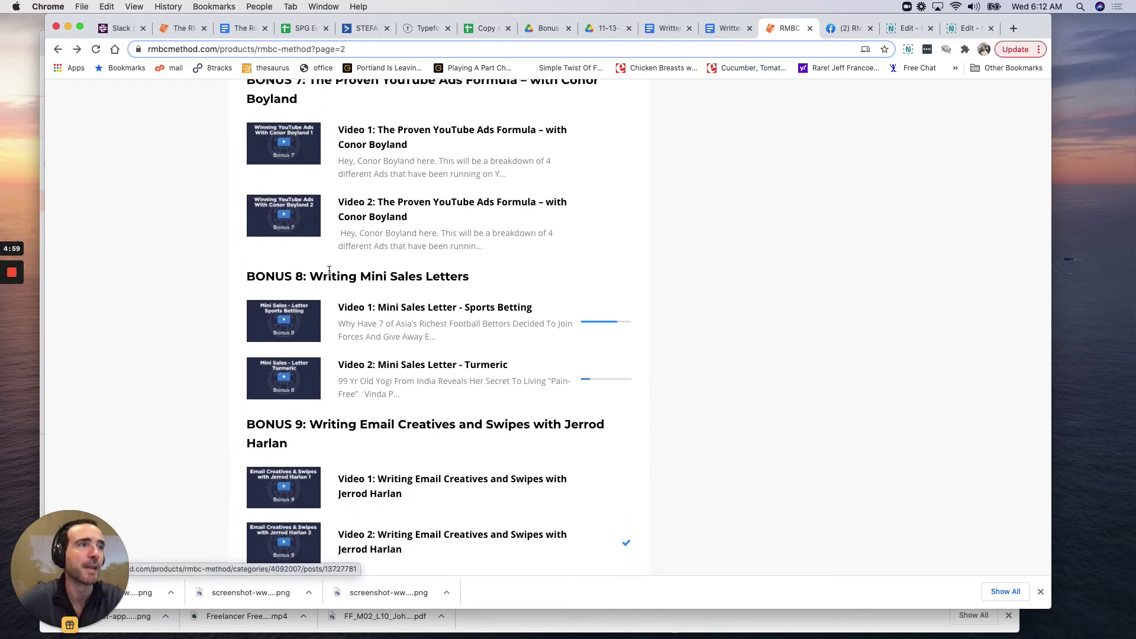
scroll(383, 292, "down", 1)
scroll(385, 294, "down", 2)
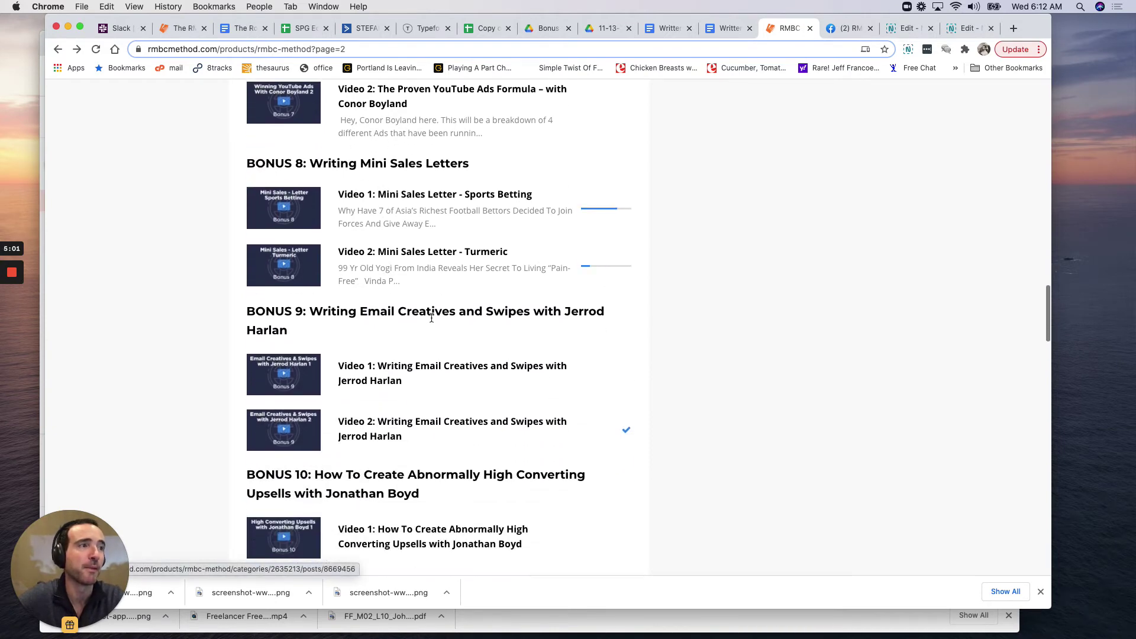
Switch to the Facebook tab showing the RMBC Method group's post about new bonus content
left_click(845, 32)
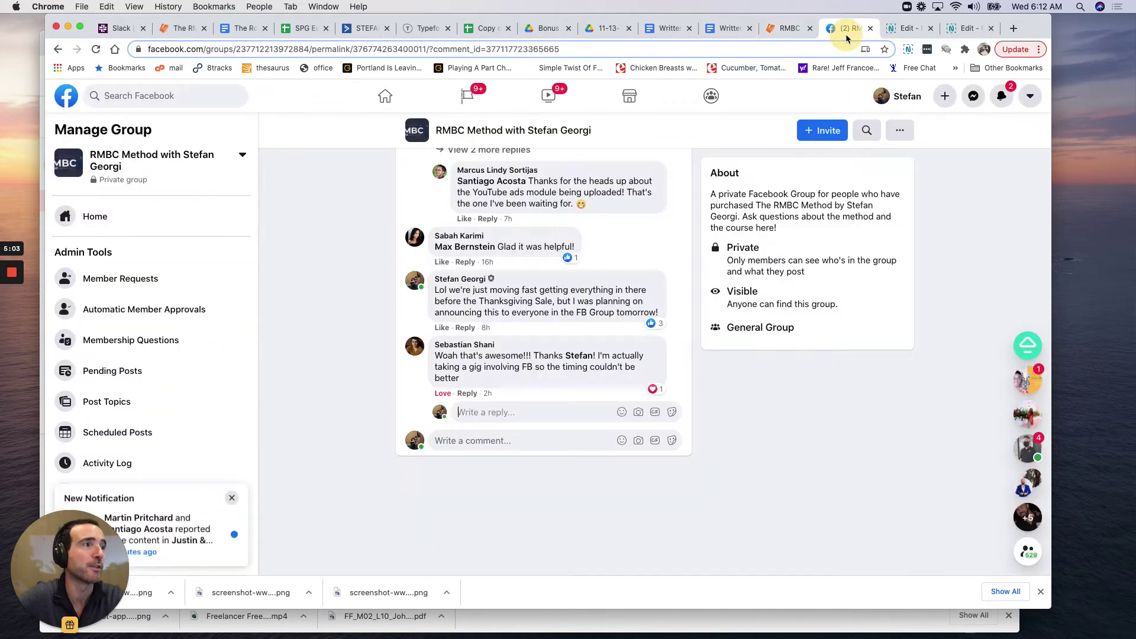
scroll(530, 282, "up", 1)
scroll(530, 283, "up", 3)
scroll(529, 282, "up", 1)
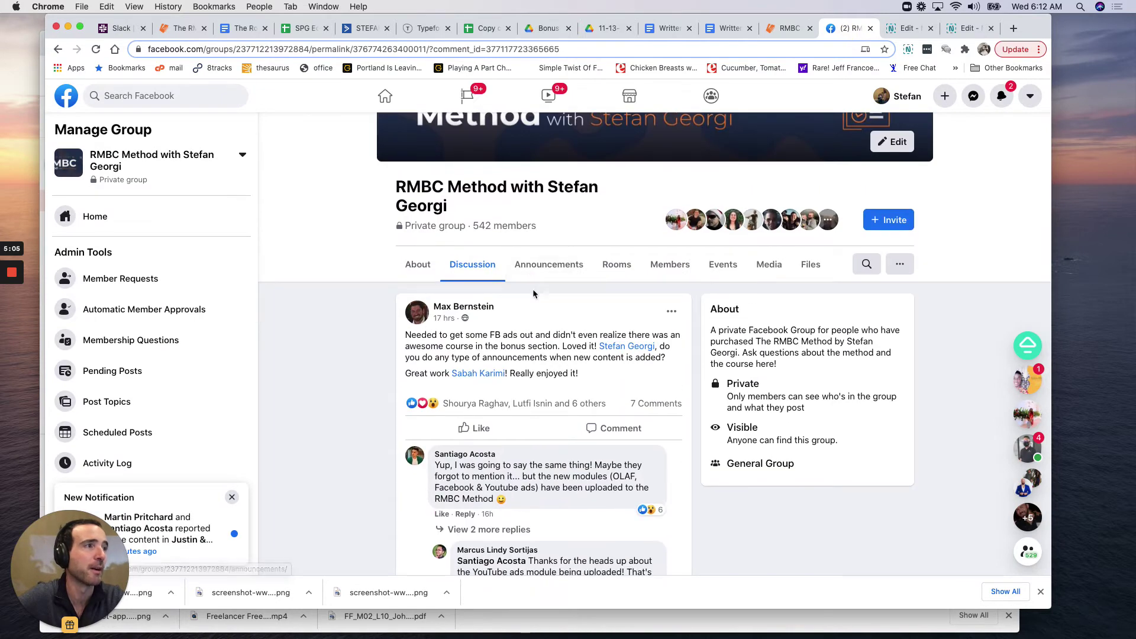
scroll(533, 288, "down", 1)
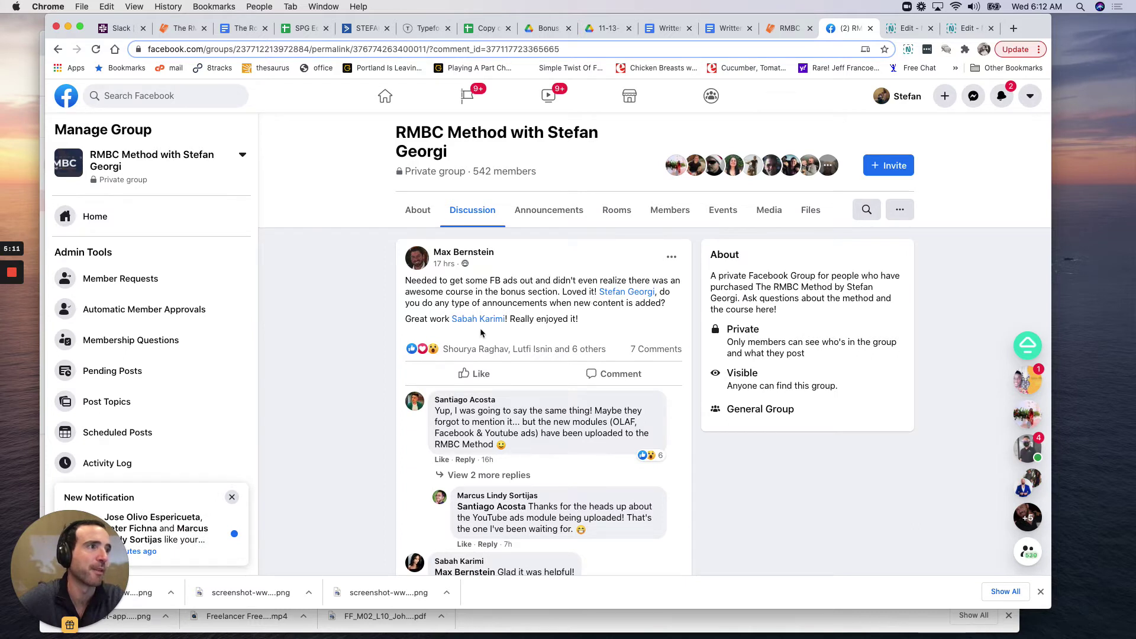
scroll(552, 323, "down", 2)
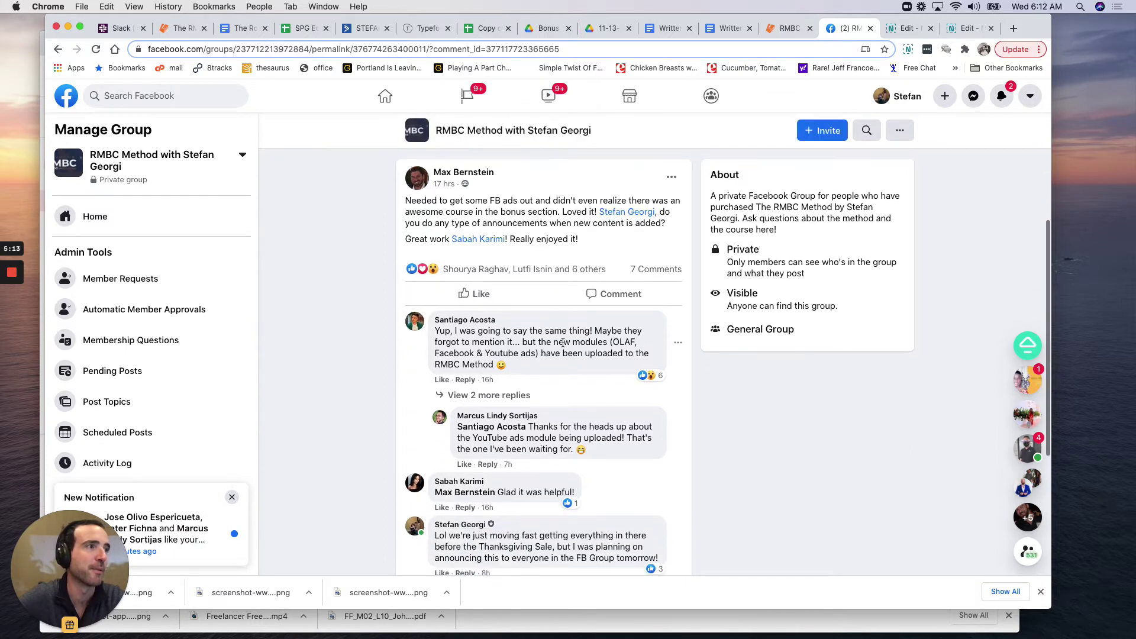
scroll(581, 353, "down", 2)
scroll(584, 354, "down", 3)
scroll(586, 355, "up", 3)
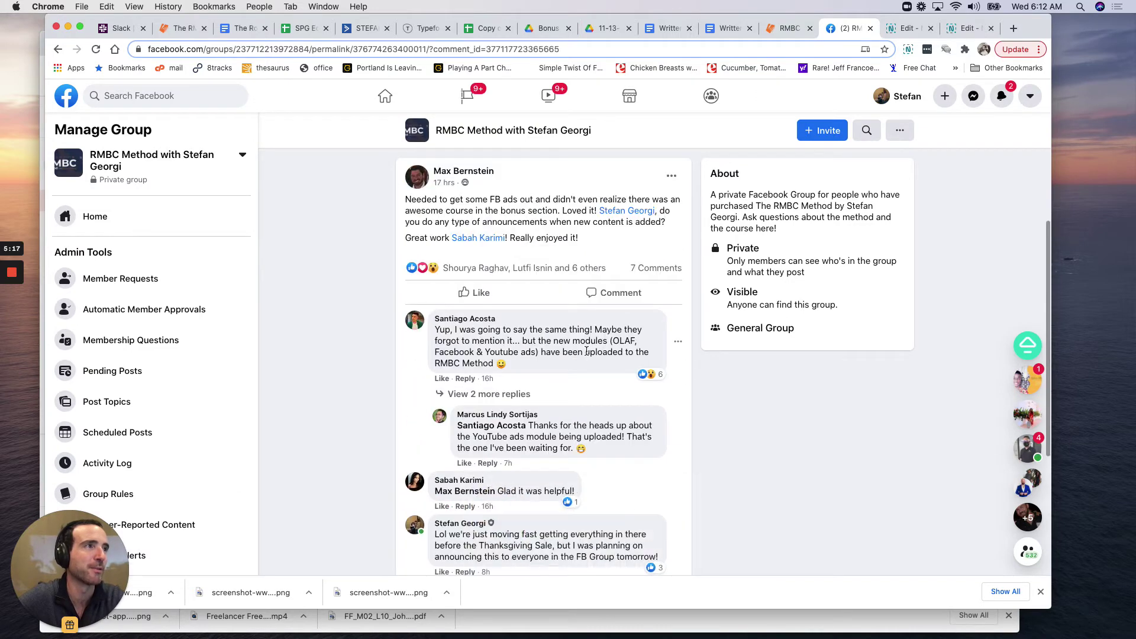
scroll(520, 300, "up", 3)
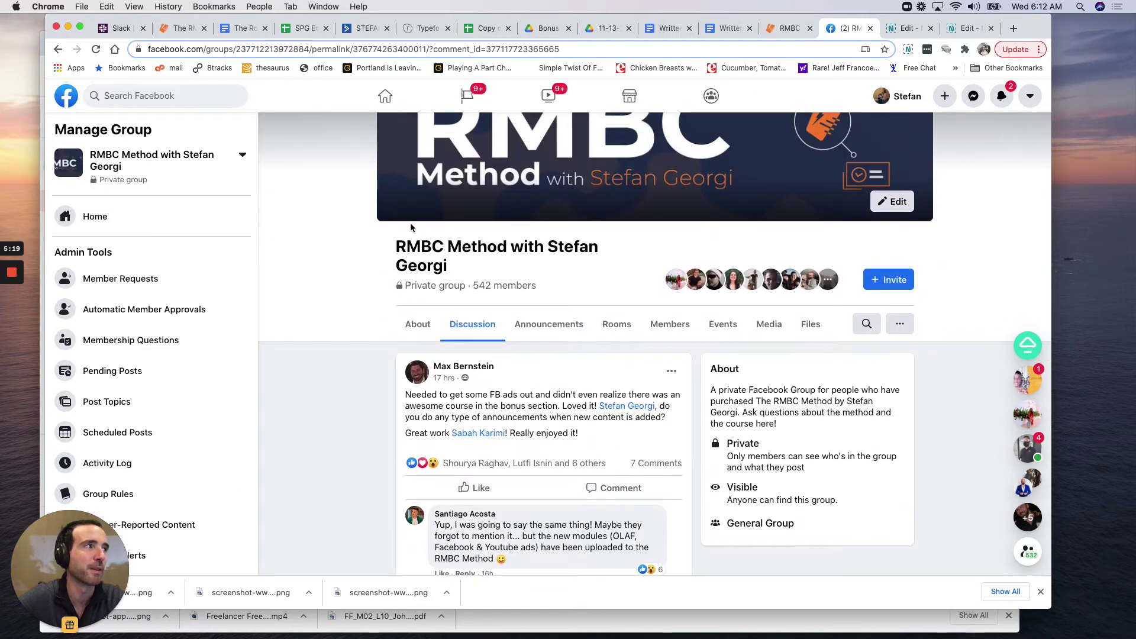
scroll(399, 236, "up", 2)
Show the group's home feed and expand the long comments about the email creatives process
left_click(118, 220)
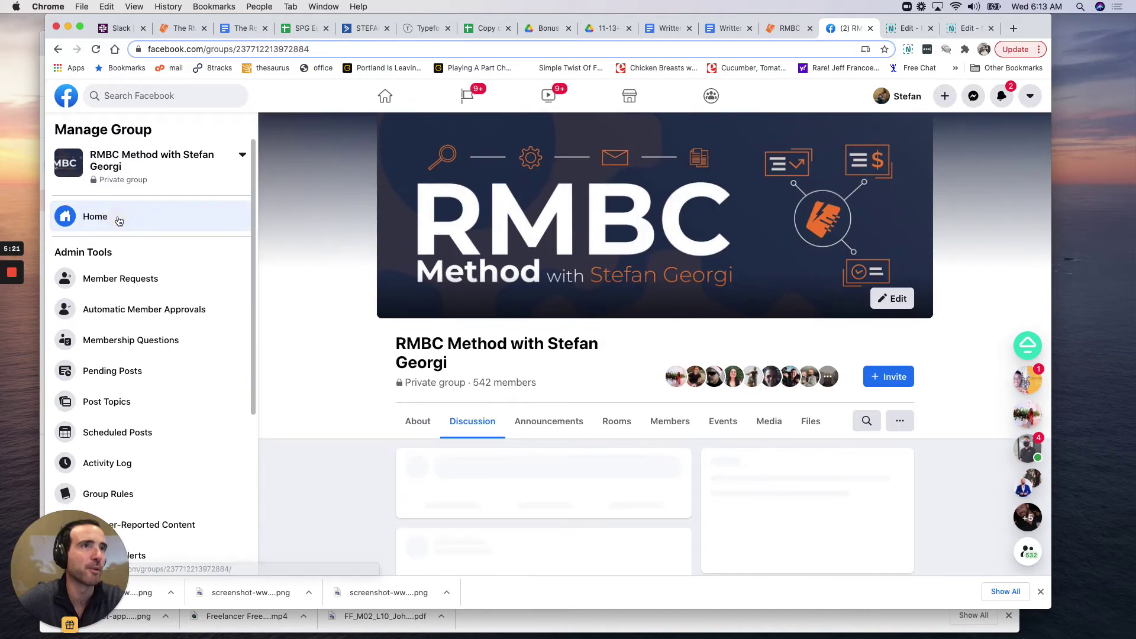
scroll(490, 330, "down", 1)
scroll(489, 330, "down", 4)
scroll(490, 330, "down", 5)
scroll(489, 332, "down", 3)
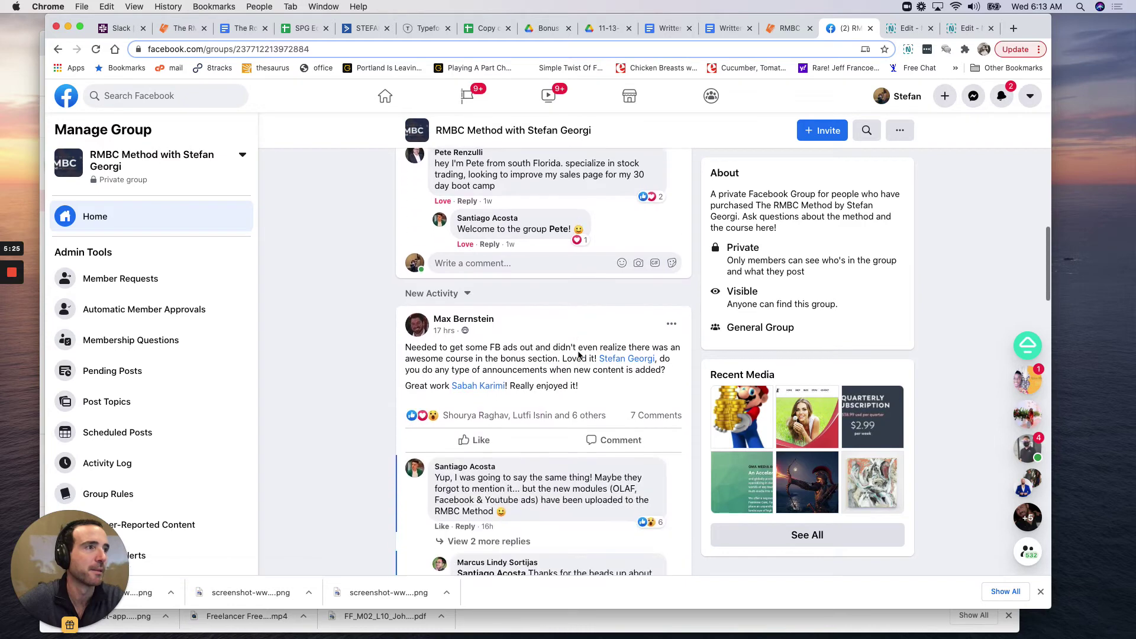
scroll(484, 234, "down", 3)
scroll(485, 234, "down", 1)
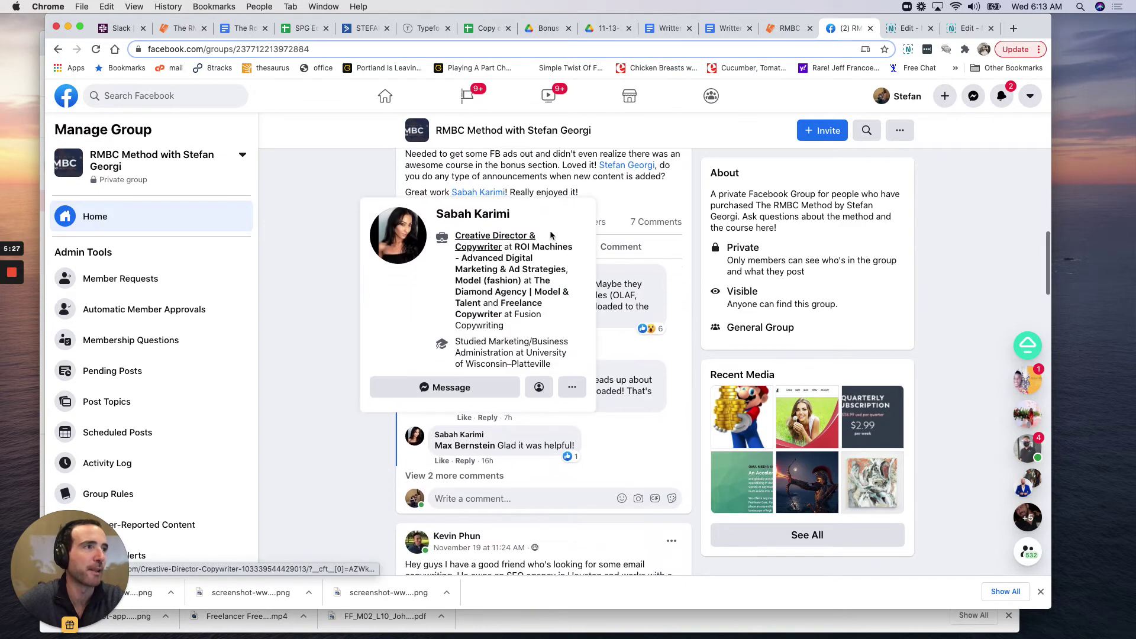
scroll(685, 390, "down", 1)
scroll(685, 391, "down", 2)
scroll(684, 390, "down", 1)
scroll(684, 391, "down", 5)
scroll(685, 391, "down", 1)
scroll(684, 391, "down", 1)
scroll(604, 364, "down", 2)
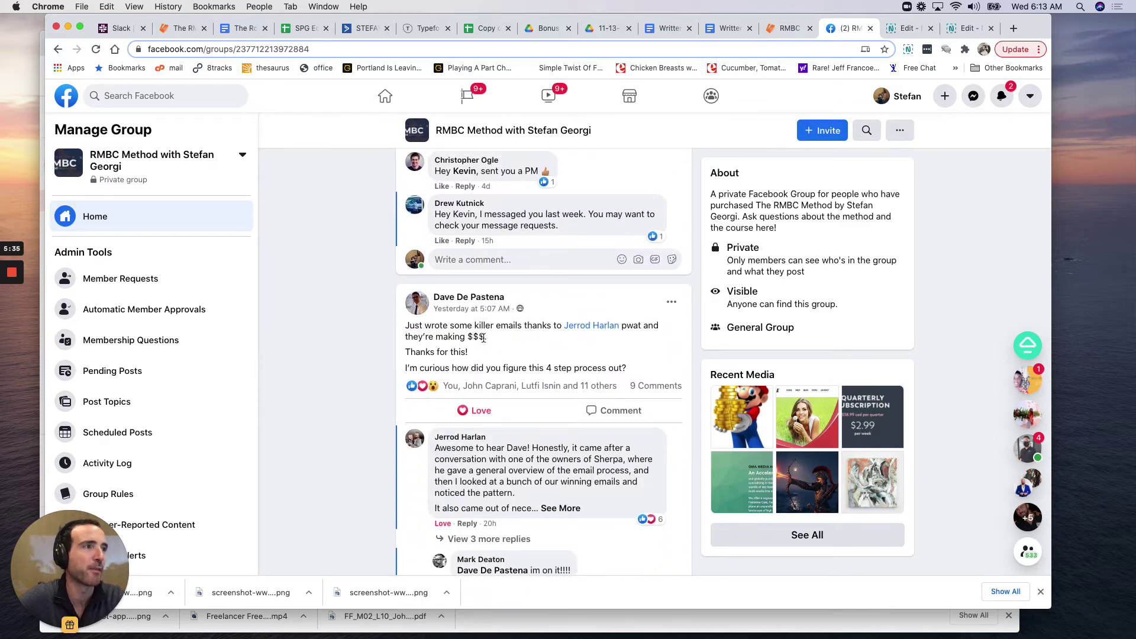
scroll(502, 351, "down", 1)
scroll(542, 399, "down", 2)
left_click(559, 413)
scroll(560, 414, "down", 3)
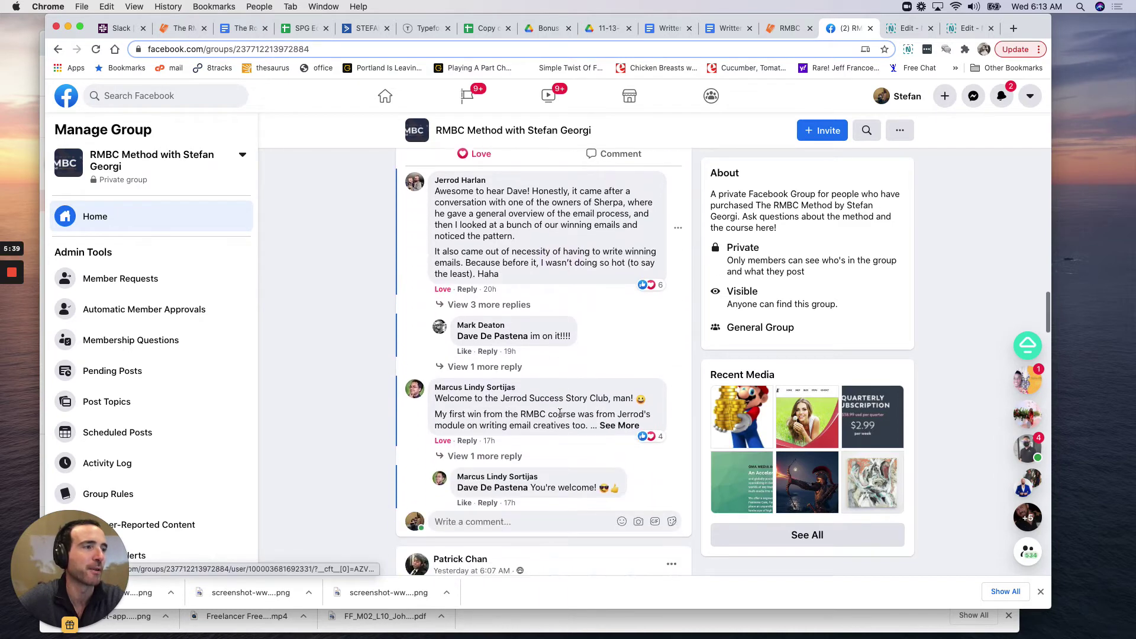
left_click(619, 426)
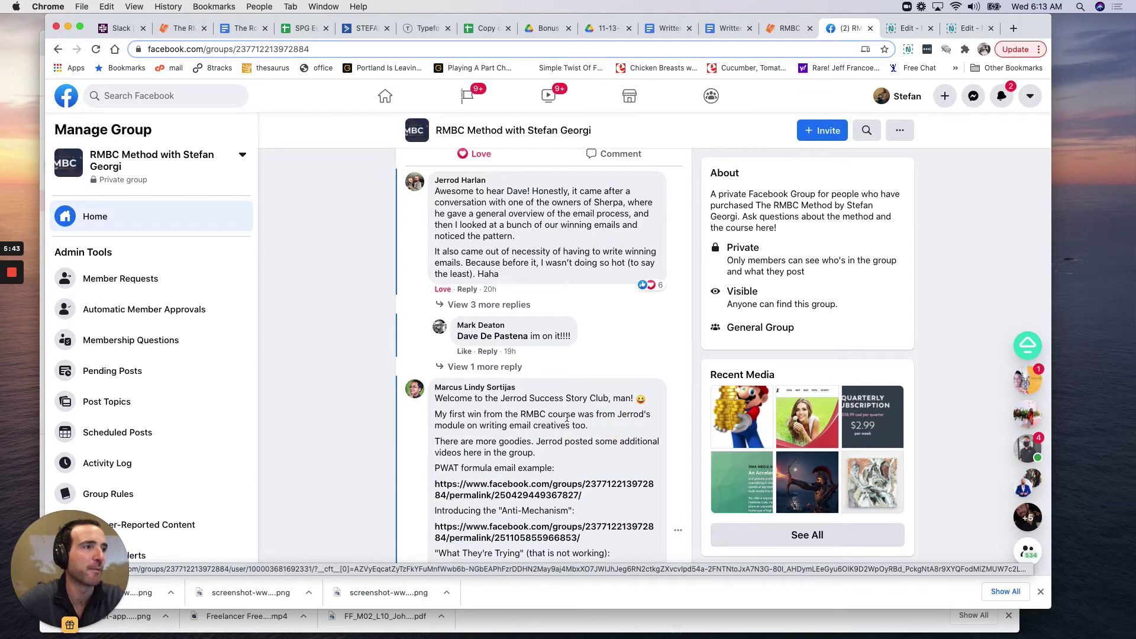
scroll(583, 423, "down", 1)
scroll(586, 432, "down", 1)
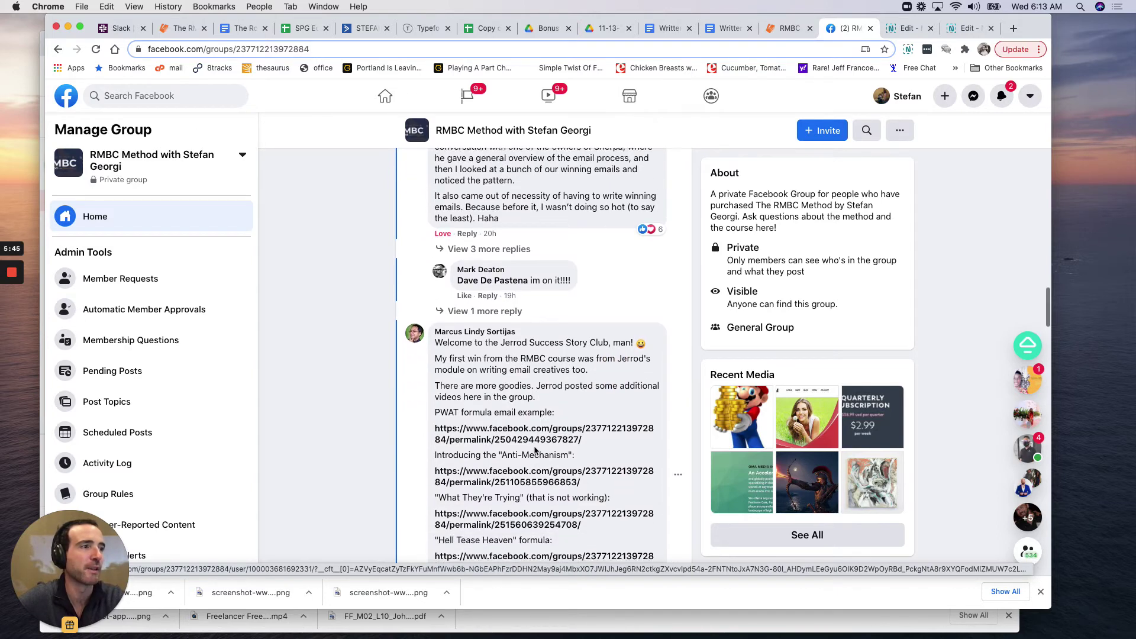
scroll(587, 432, "up", 5)
scroll(551, 444, "down", 1)
scroll(535, 451, "down", 5)
scroll(536, 452, "down", 6)
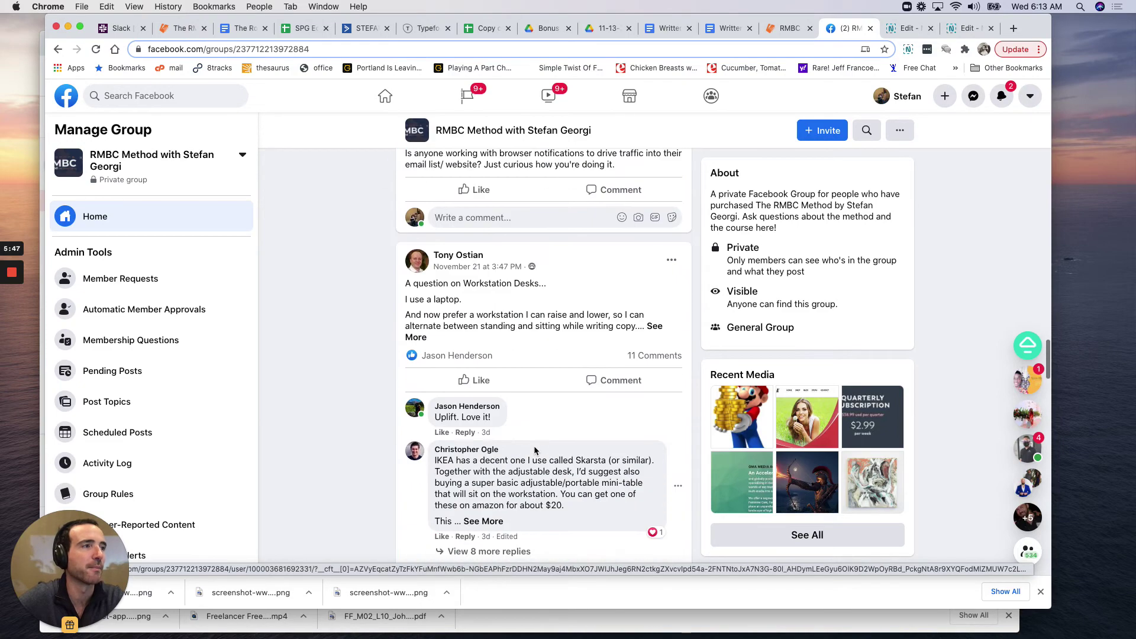
scroll(531, 438, "up", 1)
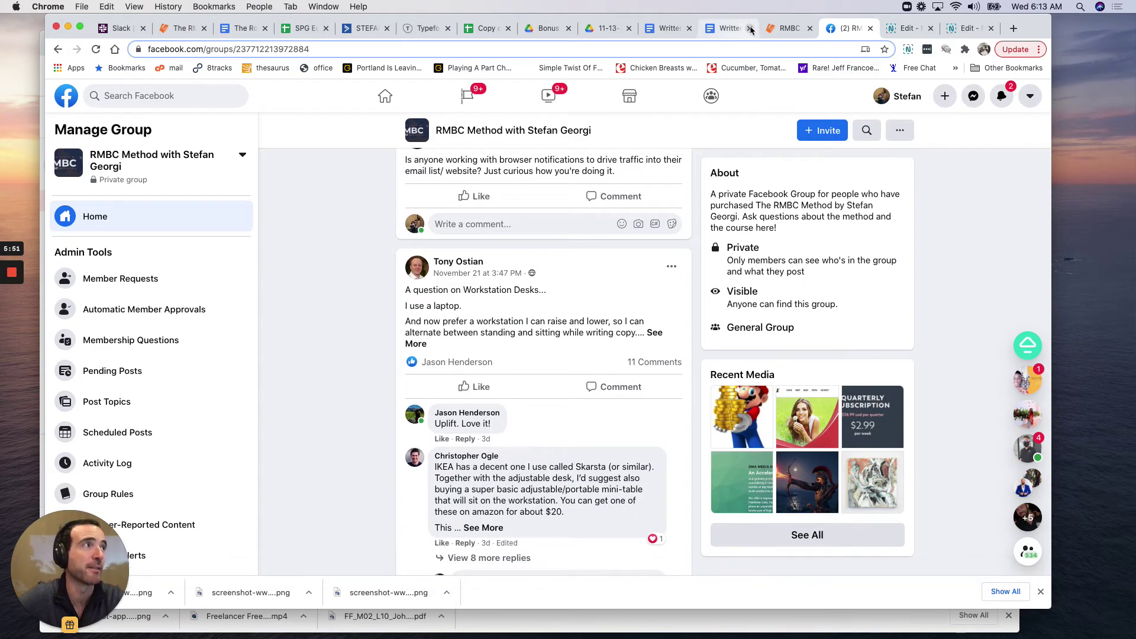
Back in the course library, preview Bonus 11 Video 1 on OLOF Method upsells, skipping ahead then pausing
left_click(784, 32)
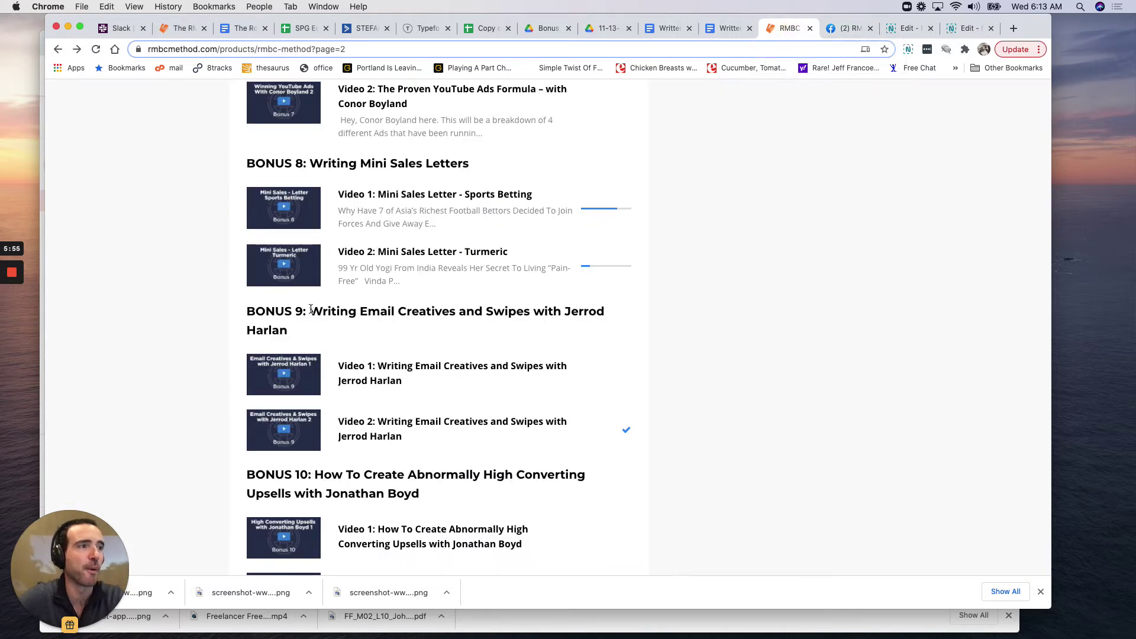
scroll(355, 338, "down", 3)
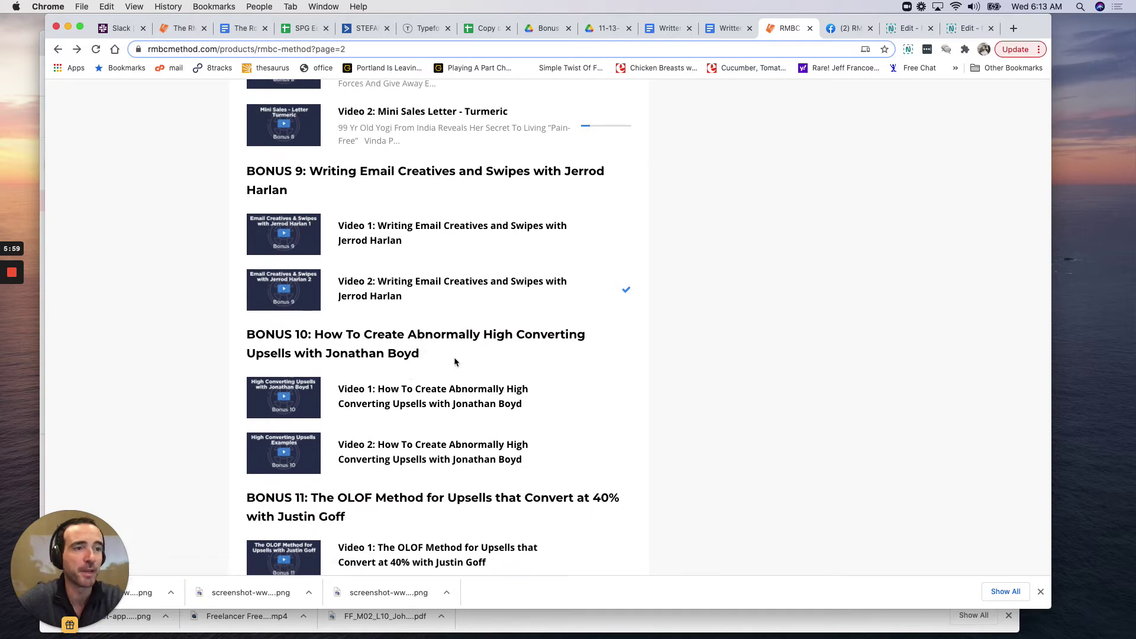
scroll(453, 360, "down", 1)
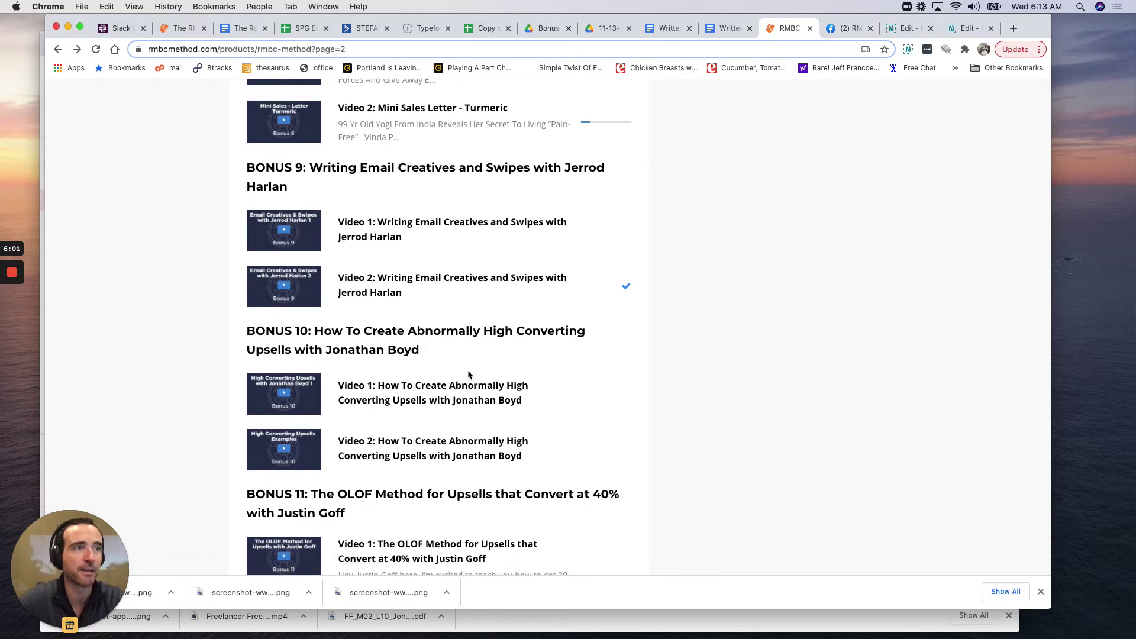
scroll(424, 360, "down", 3)
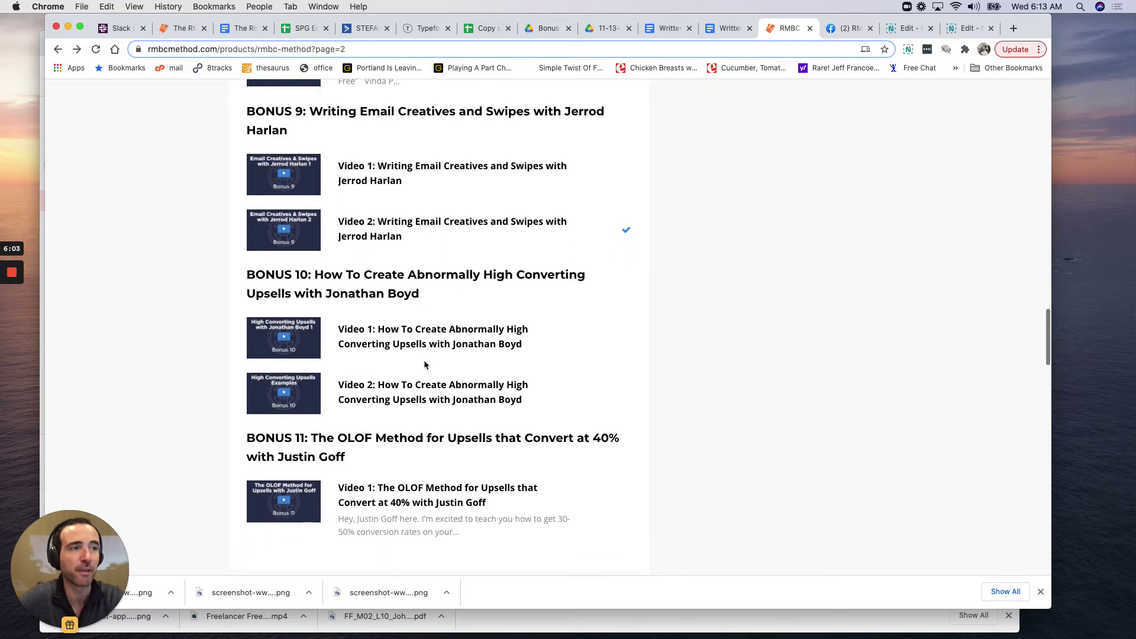
scroll(423, 359, "down", 1)
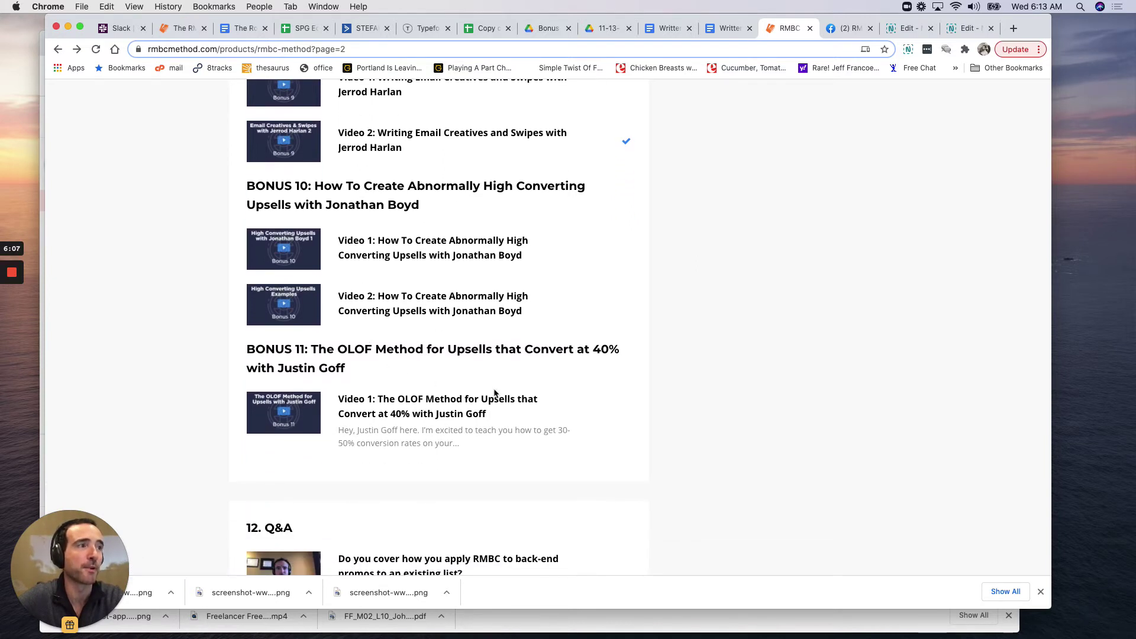
left_click(366, 400)
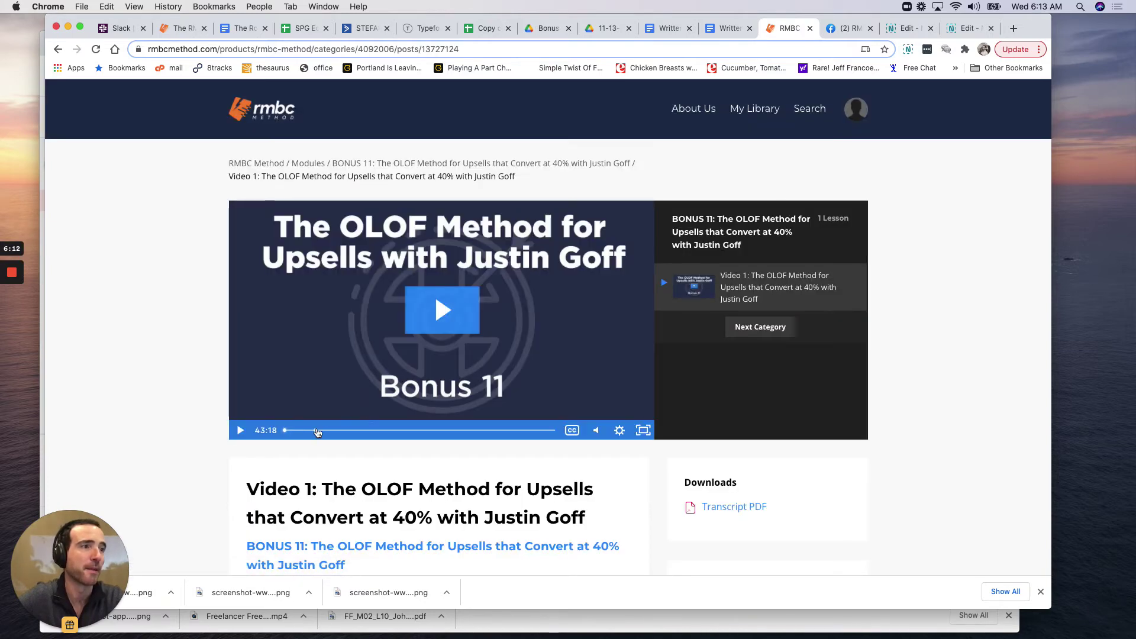
left_click(317, 432)
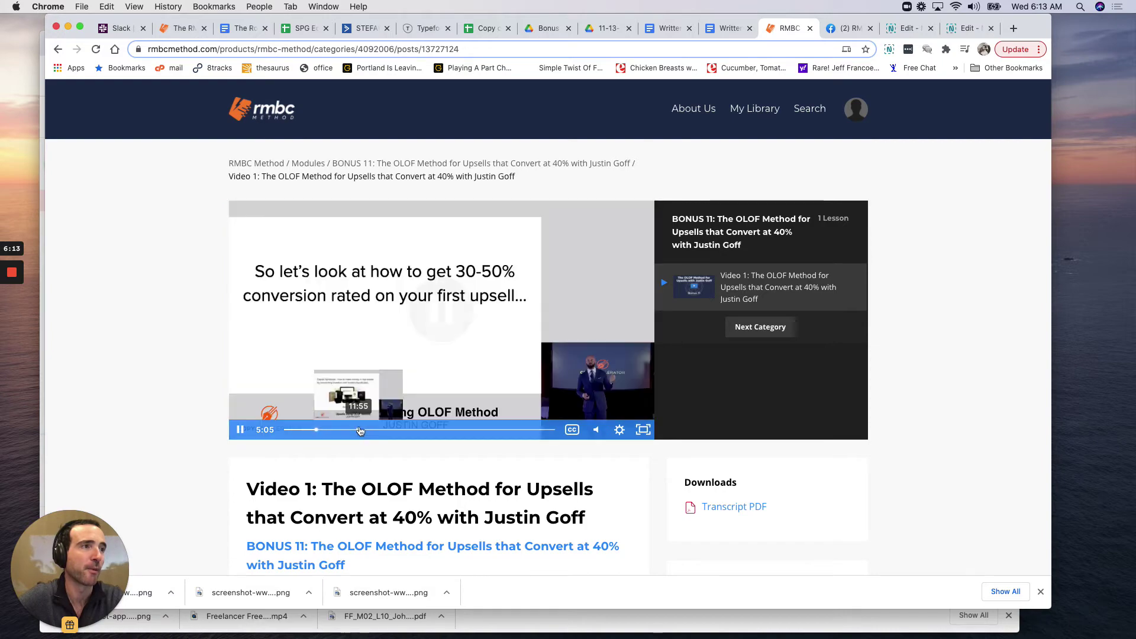
left_click(357, 431)
left_click(364, 330)
scroll(364, 331, "down", 1)
scroll(364, 330, "down", 2)
scroll(364, 331, "down", 8)
scroll(363, 327, "up", 10)
scroll(364, 328, "down", 1)
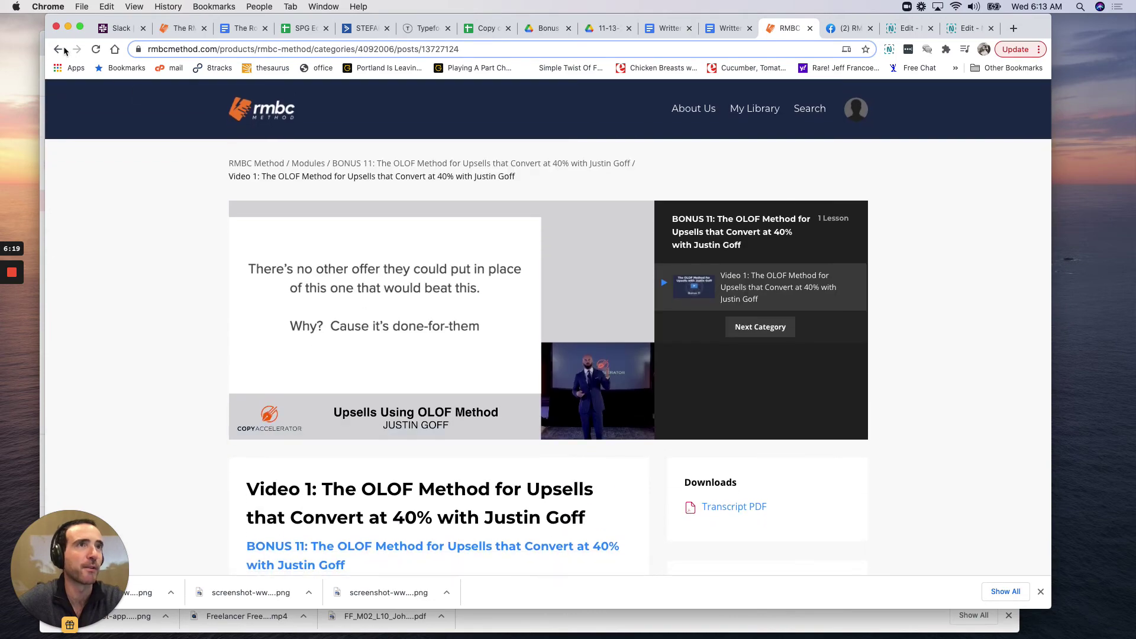
Go back to the module index and reach the Fast-Track Roadmaps card in the sidebar
key("super+bracketleft")
scroll(451, 332, "down", 1)
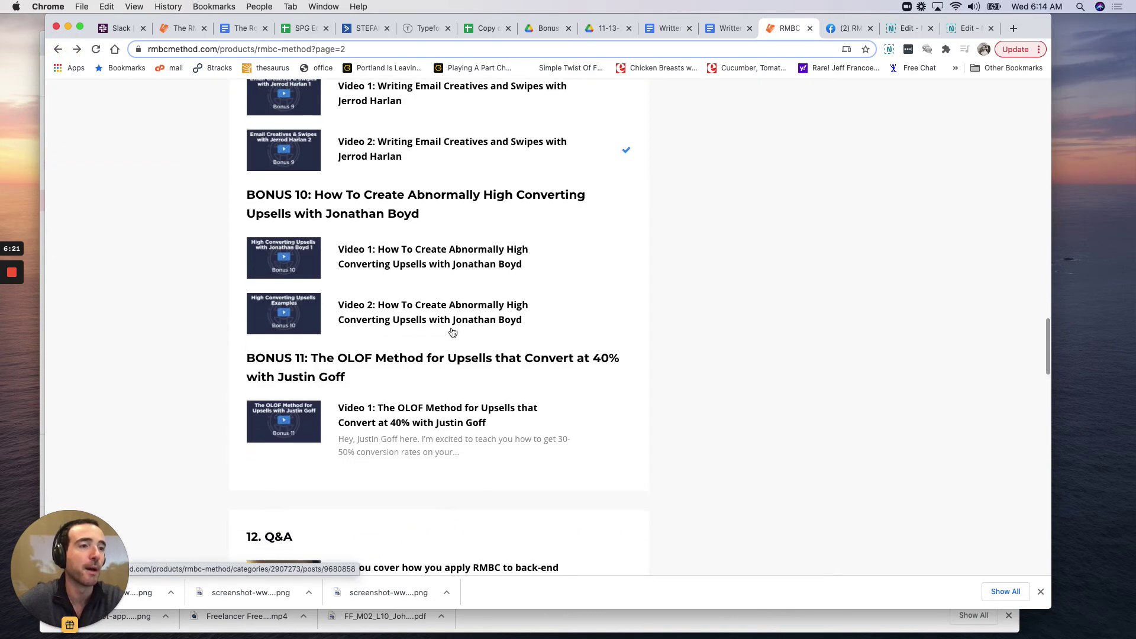
scroll(355, 466, "down", 2)
scroll(337, 459, "down", 1)
scroll(337, 460, "down", 4)
scroll(331, 440, "down", 4)
scroll(322, 419, "down", 2)
scroll(322, 418, "up", 1)
scroll(322, 419, "up", 5)
scroll(322, 419, "up", 5)
scroll(322, 420, "up", 2)
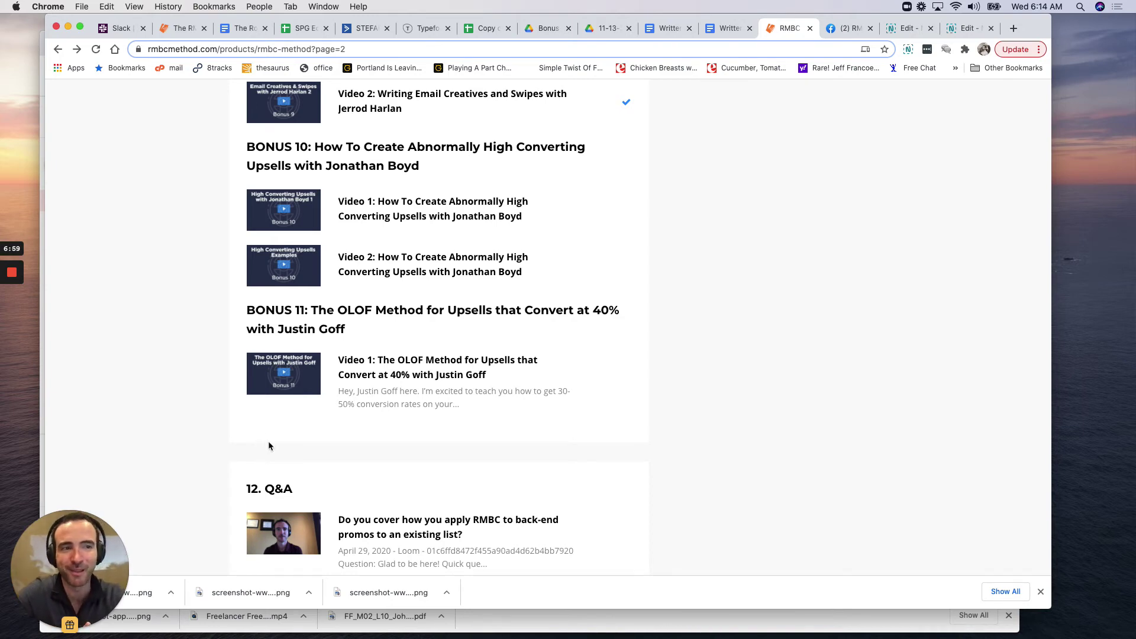
scroll(373, 417, "down", 2)
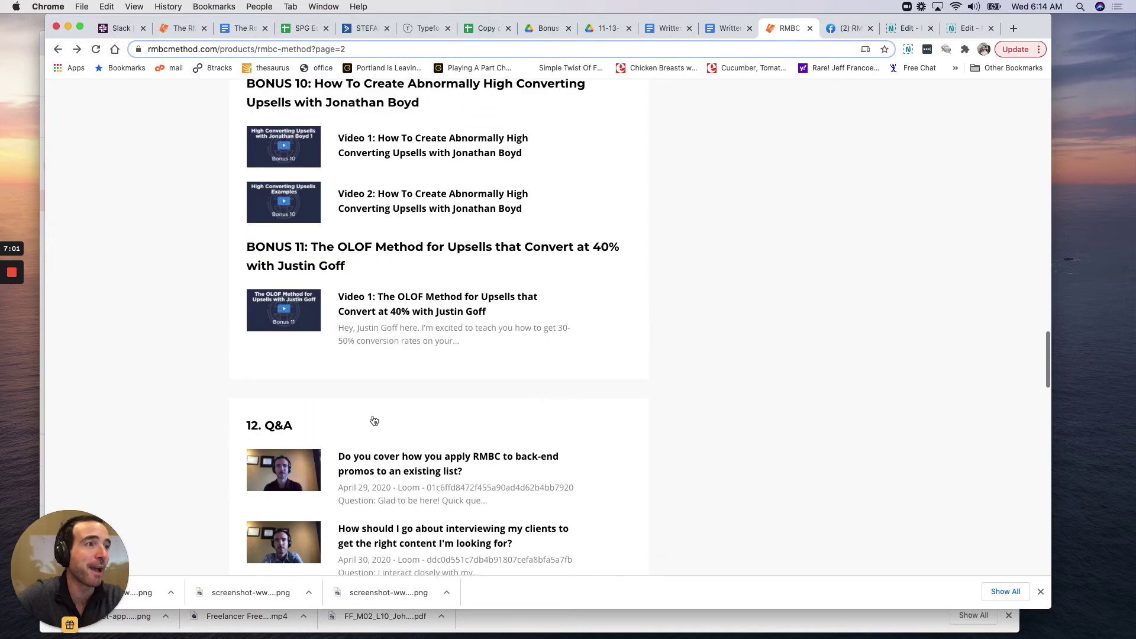
scroll(373, 418, "up", 2)
scroll(373, 418, "up", 10)
scroll(371, 414, "up", 10)
scroll(372, 414, "down", 2)
scroll(799, 250, "down", 3)
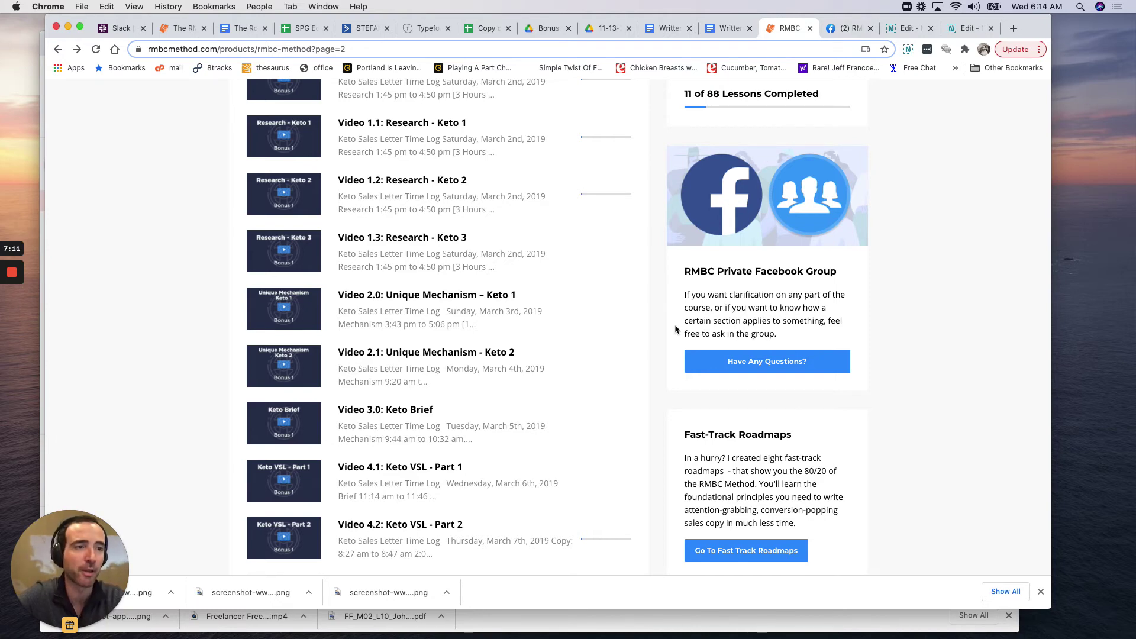
scroll(674, 328, "down", 1)
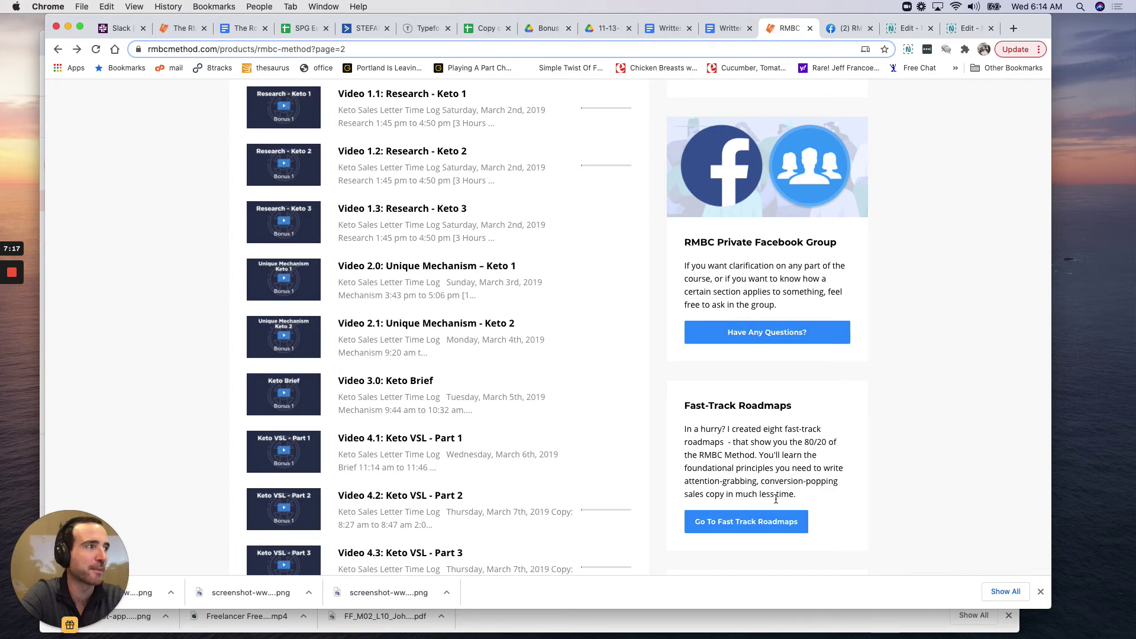
Open Fast-Track Roadmap lesson 2, 'If You Want to Write Facebook Ads'
left_click(763, 522)
scroll(545, 338, "down", 2)
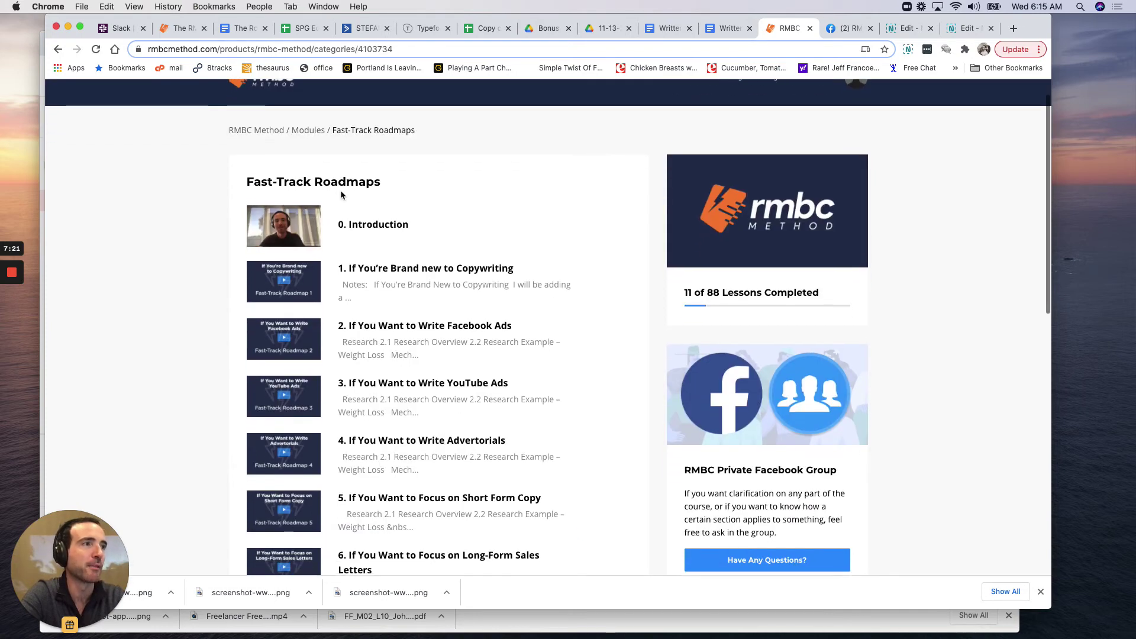
scroll(342, 193, "down", 2)
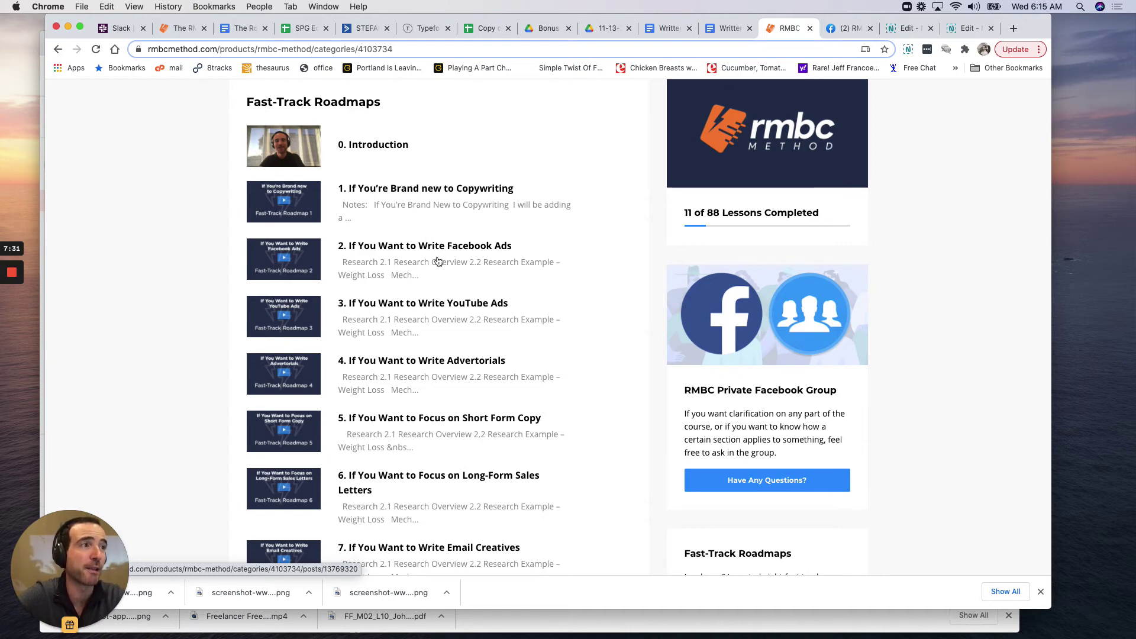
scroll(408, 252, "down", 1)
scroll(422, 267, "down", 1)
scroll(455, 326, "down", 1)
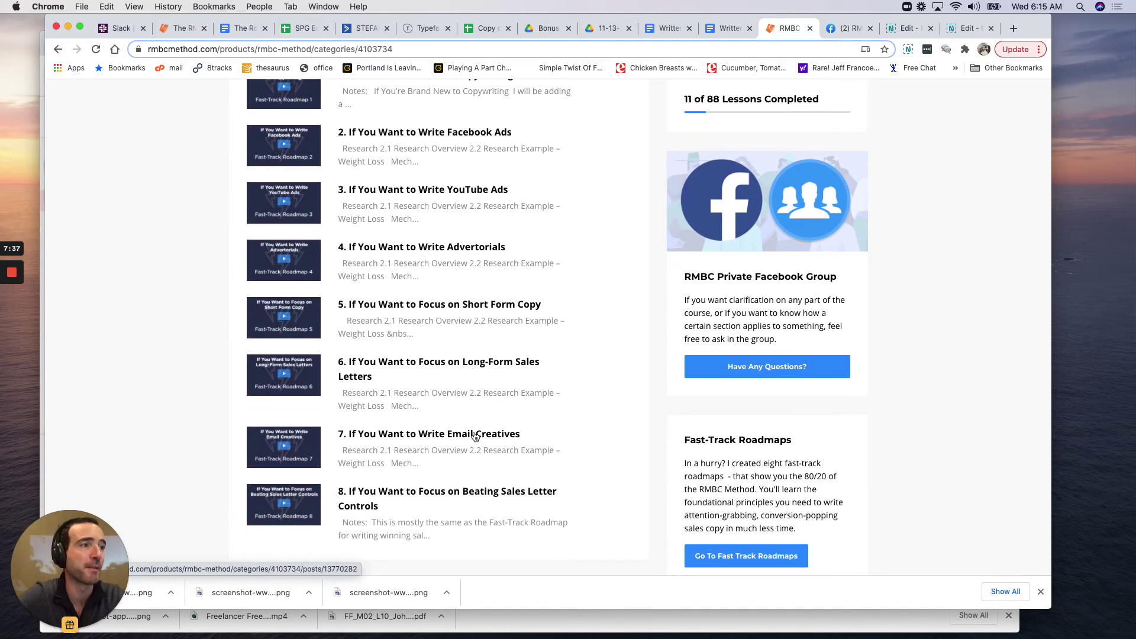
scroll(473, 447, "down", 1)
scroll(471, 408, "down", 1)
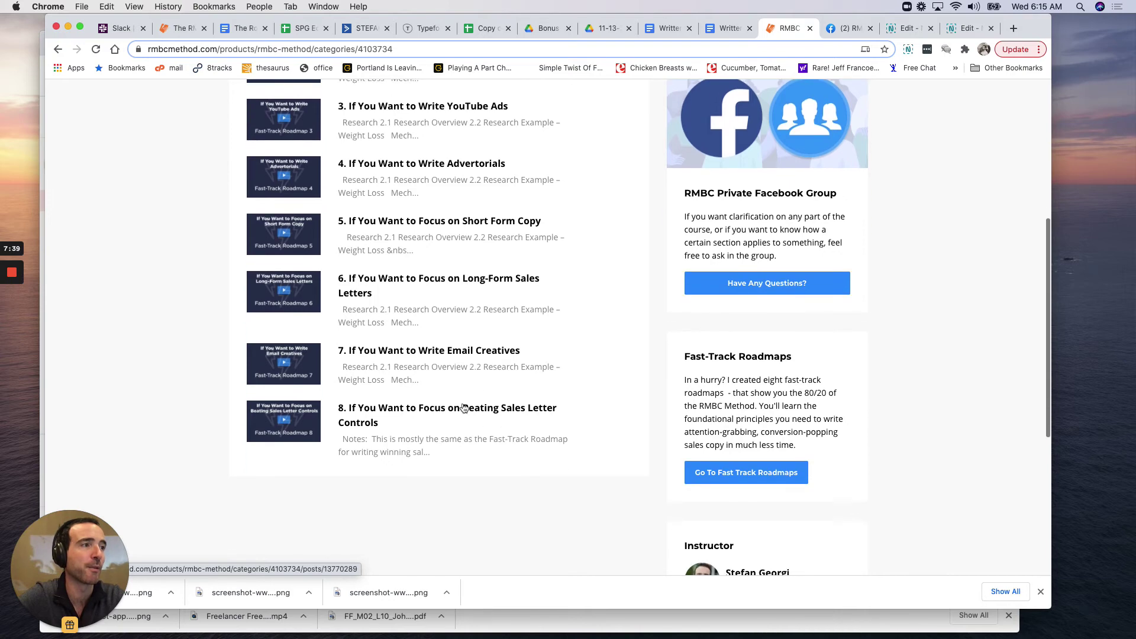
scroll(484, 426, "up", 1)
scroll(489, 424, "up", 2)
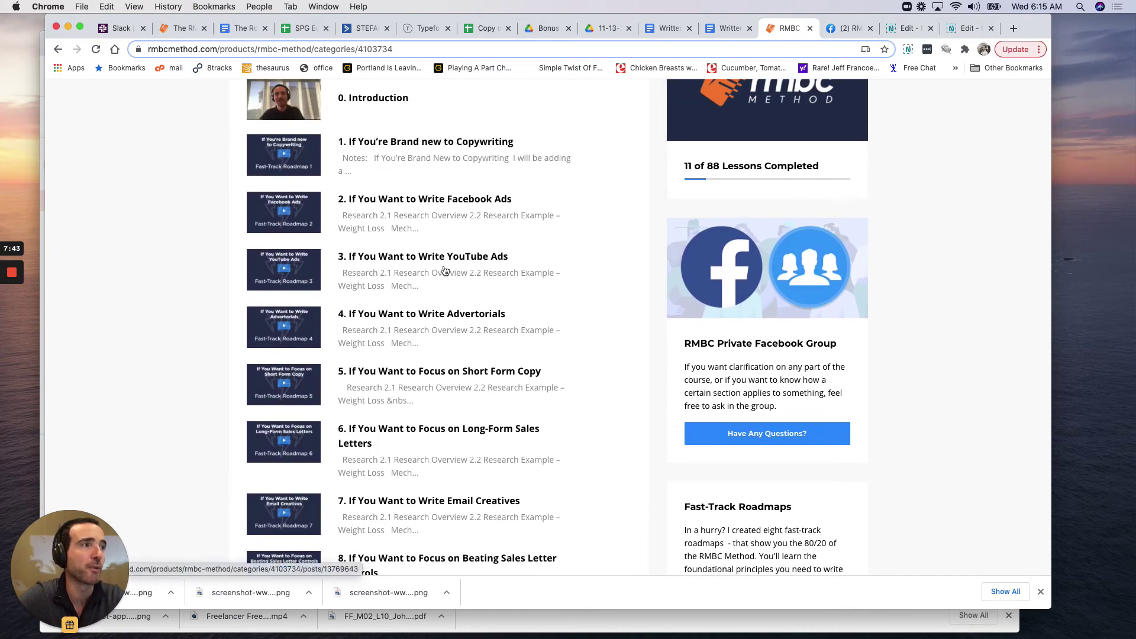
left_click(430, 197)
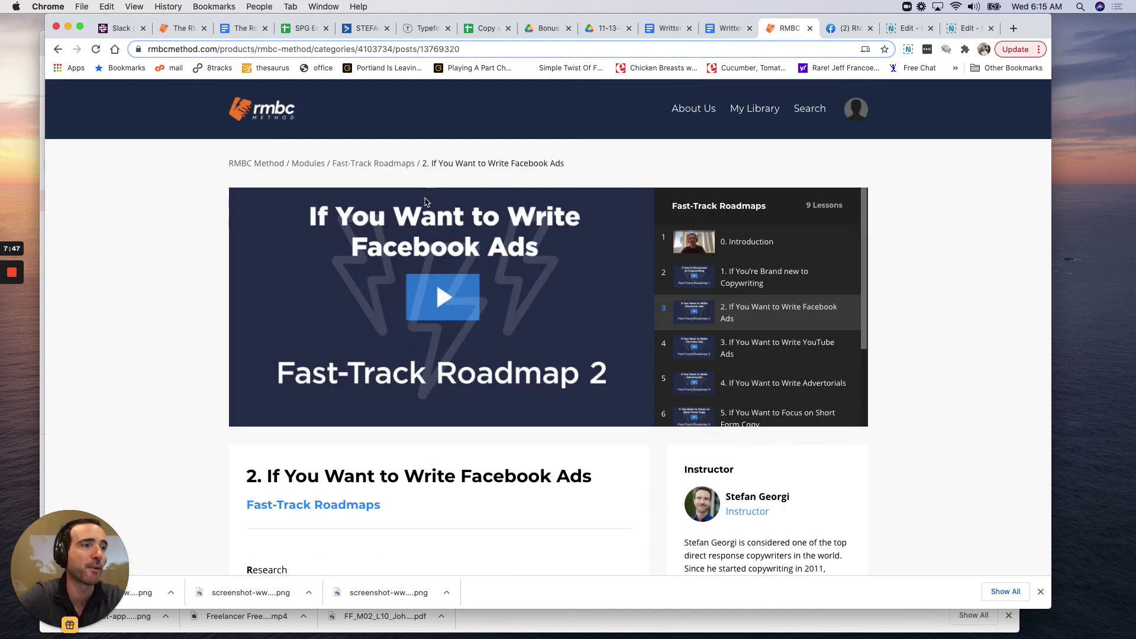
scroll(428, 207, "down", 1)
scroll(429, 207, "down", 2)
scroll(429, 208, "down", 3)
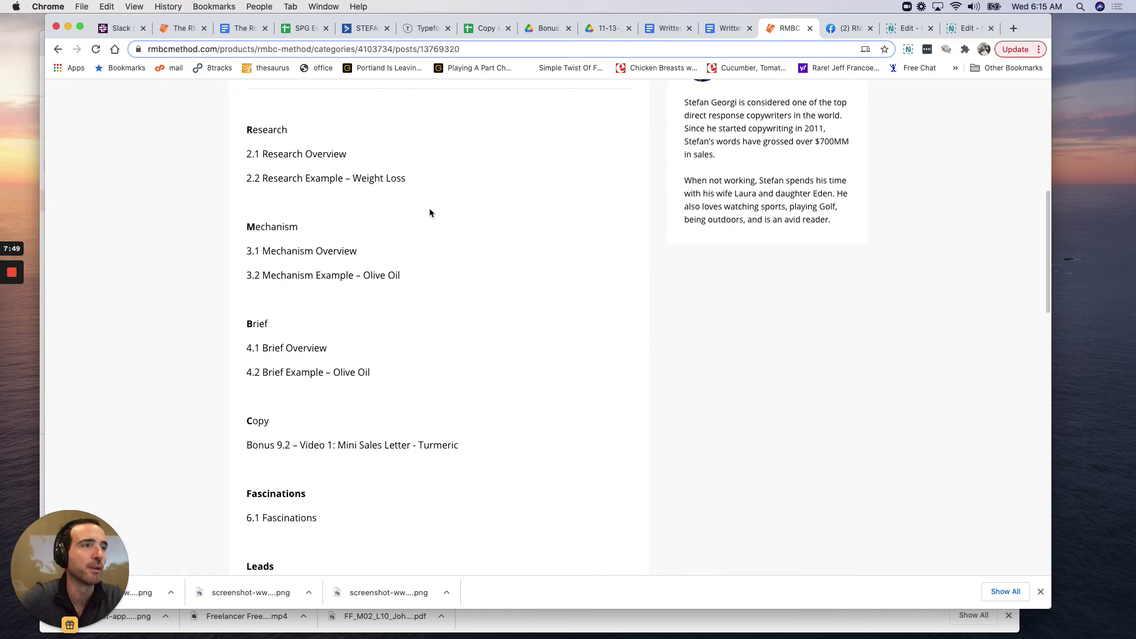
scroll(429, 208, "up", 2)
scroll(428, 208, "up", 2)
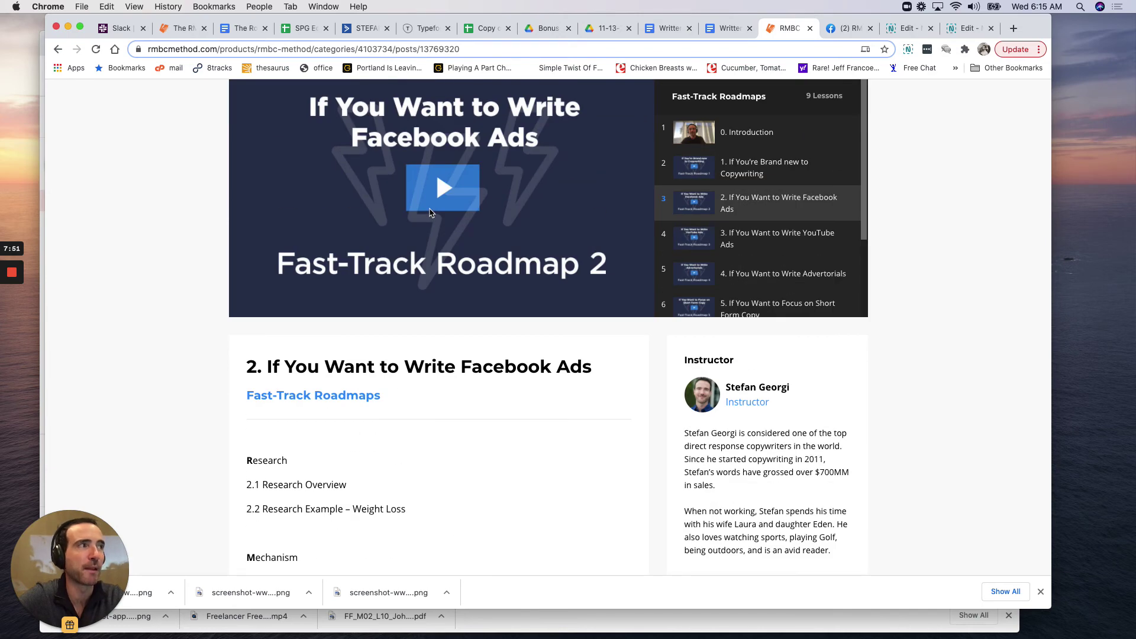
scroll(436, 214, "down", 2)
scroll(435, 214, "down", 5)
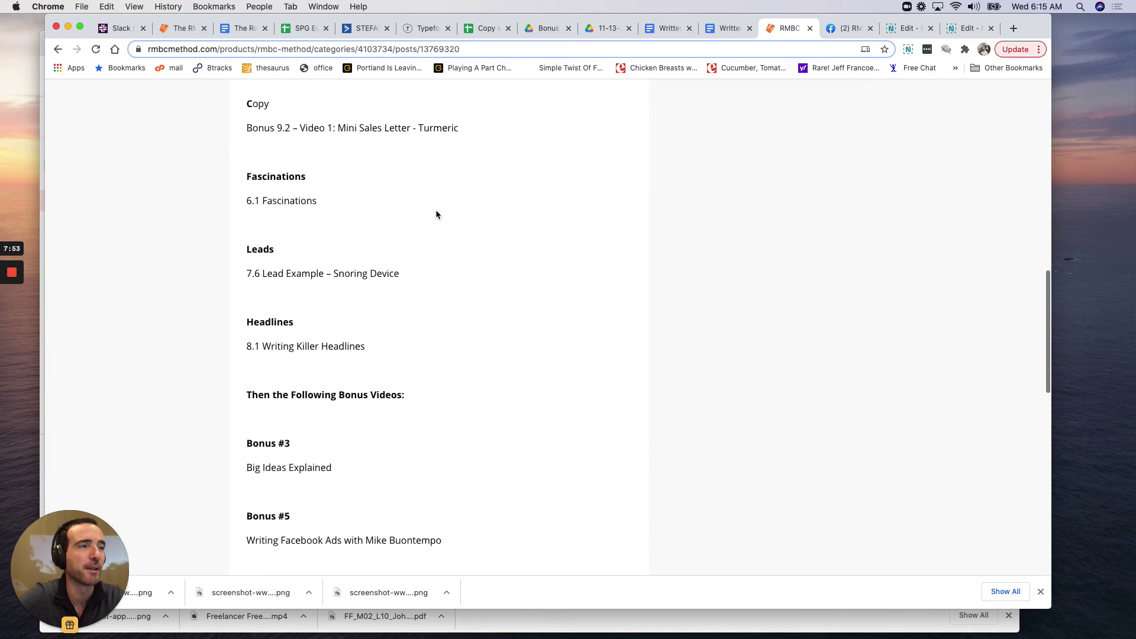
scroll(436, 214, "down", 4)
scroll(435, 214, "down", 3)
scroll(436, 213, "up", 1)
scroll(435, 214, "up", 5)
scroll(436, 215, "up", 2)
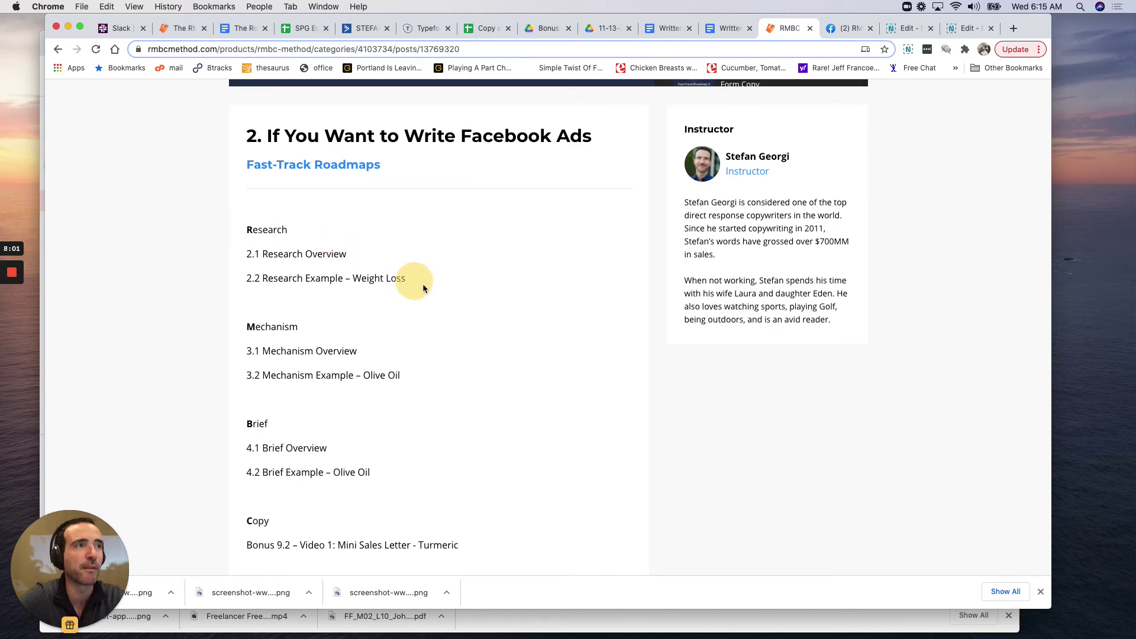
left_click_drag(428, 285, 283, 255)
scroll(288, 274, "down", 1)
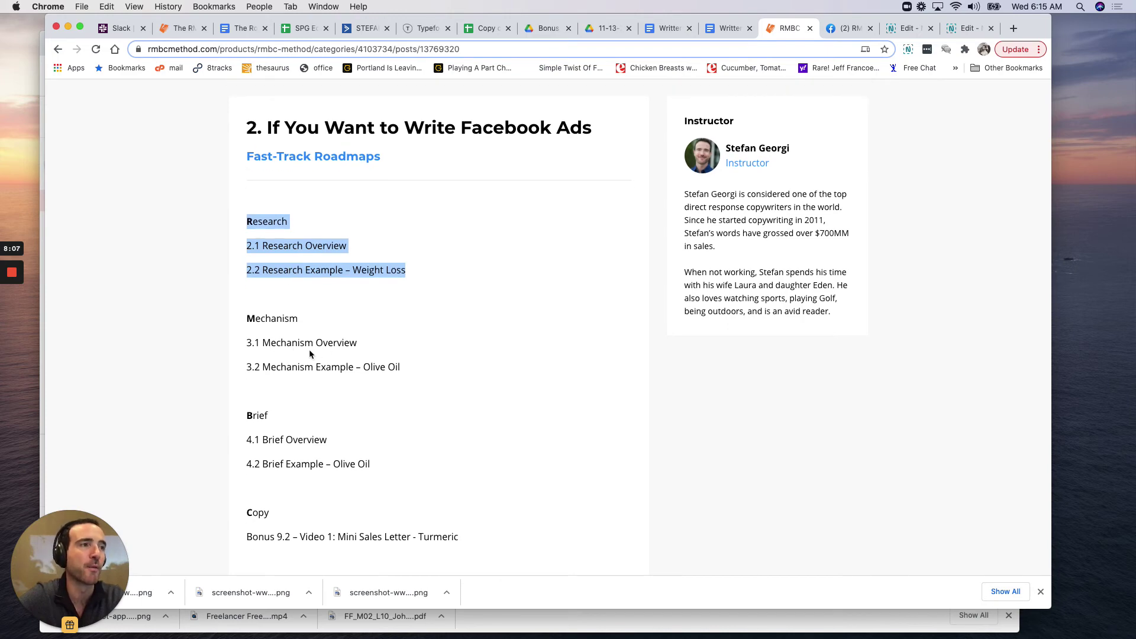
scroll(320, 360, "down", 3)
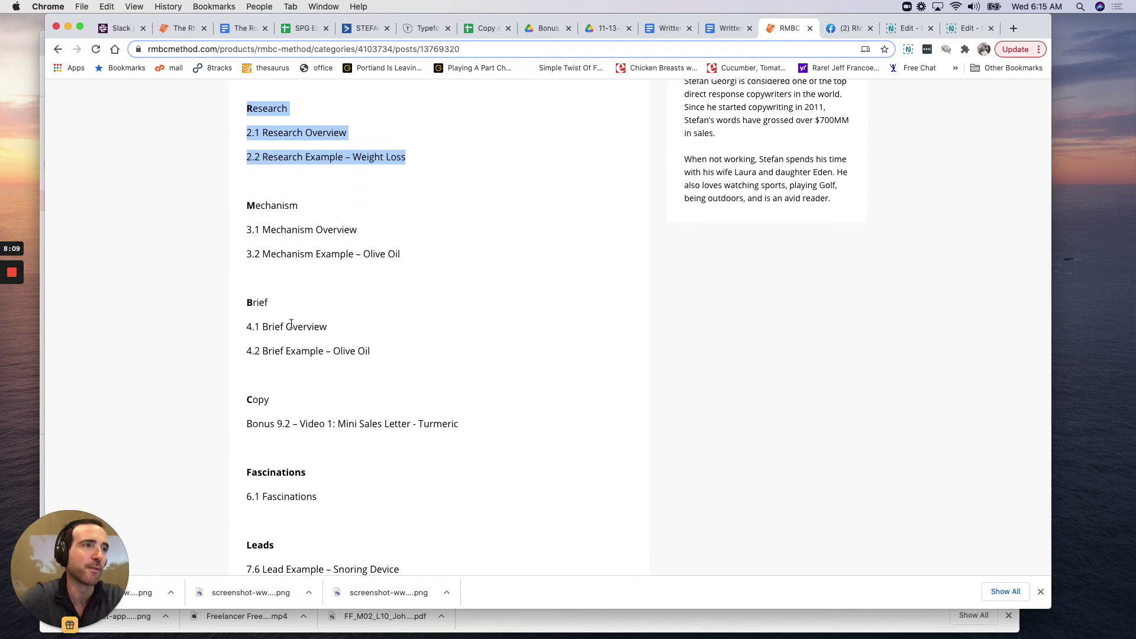
scroll(302, 358, "down", 3)
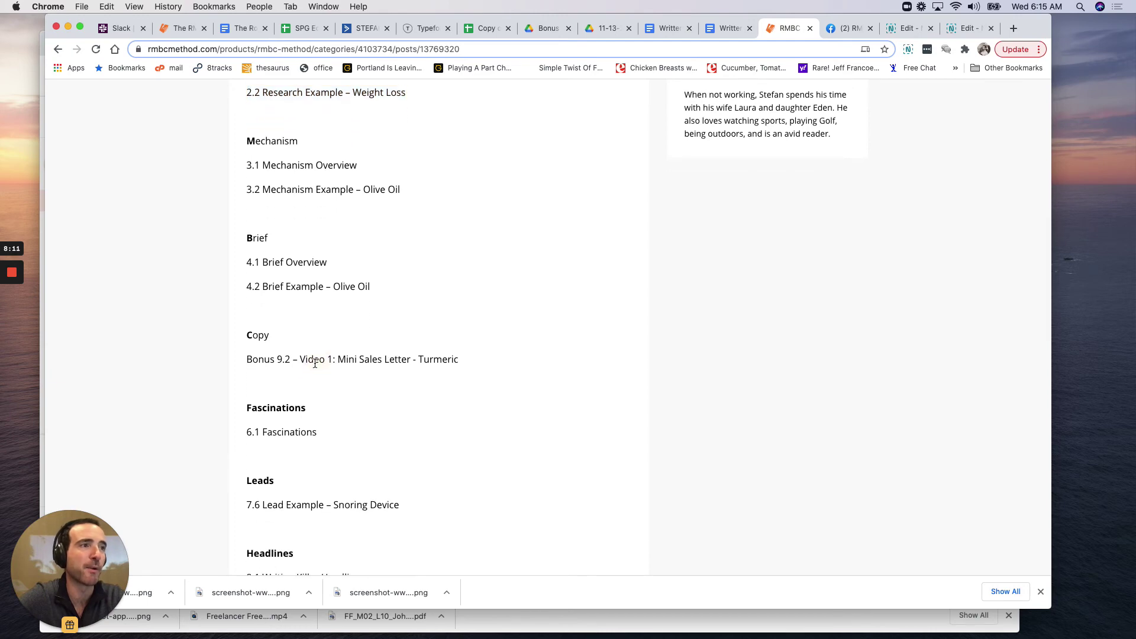
triple_click(315, 363)
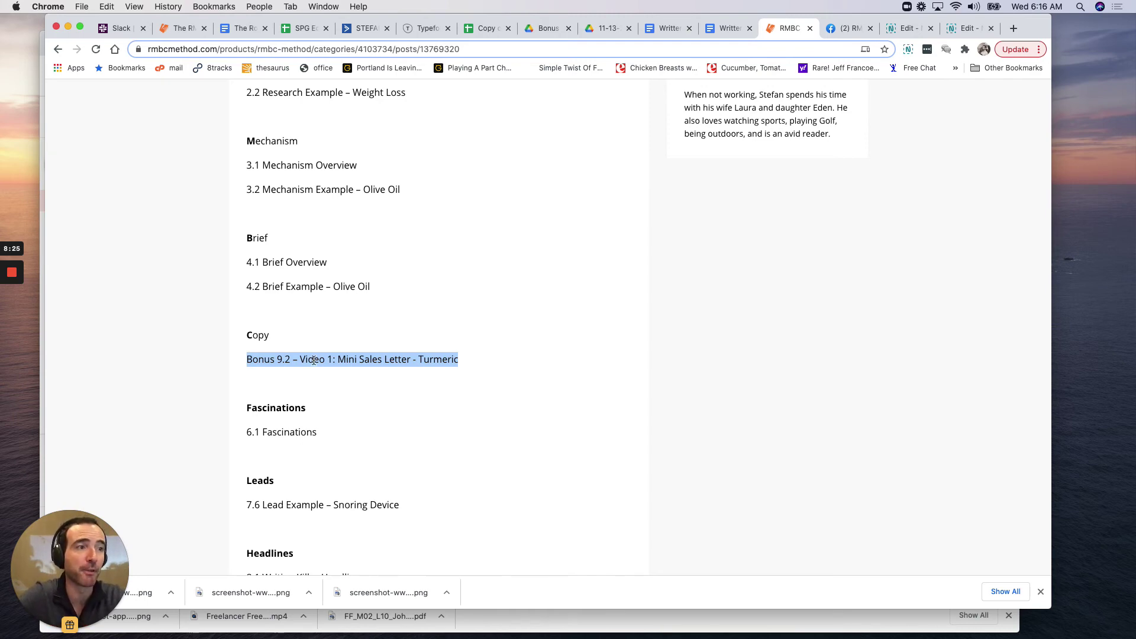
left_click(313, 359)
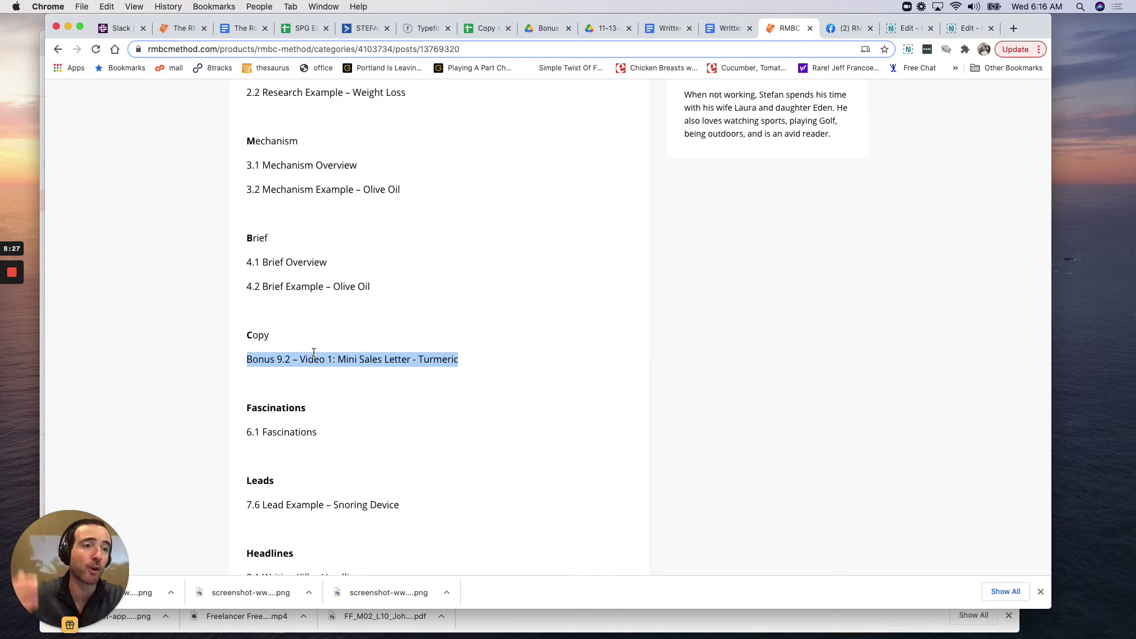
scroll(314, 354, "down", 3)
double_click(293, 344)
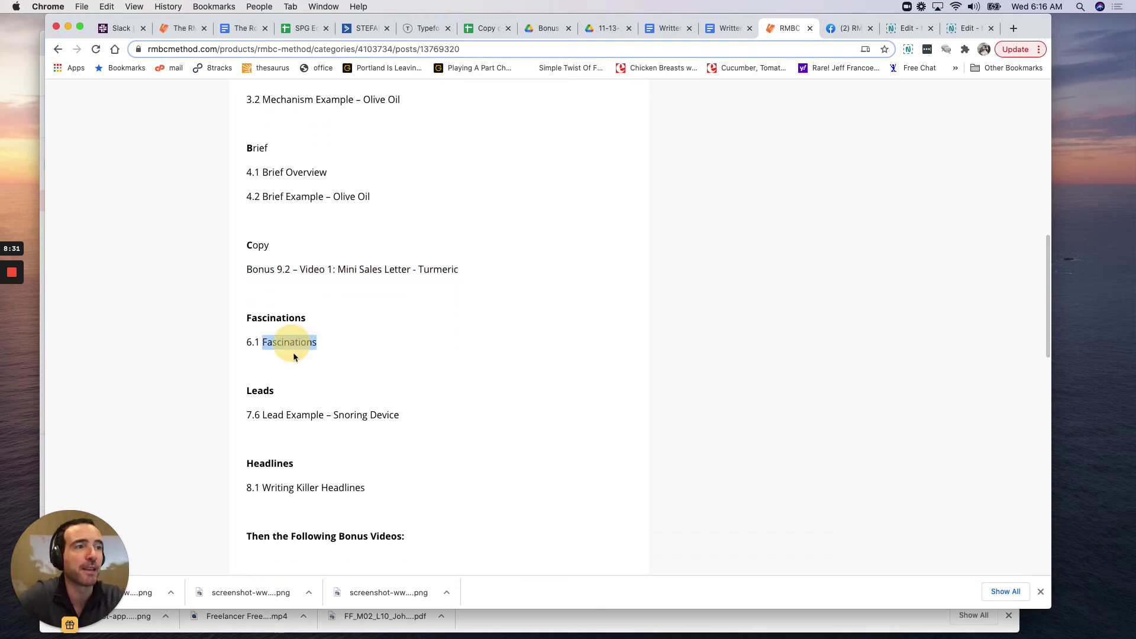
left_click(306, 412)
left_click(318, 480)
double_click(318, 480)
scroll(317, 485, "down", 5)
scroll(326, 373, "down", 1)
left_click(336, 377)
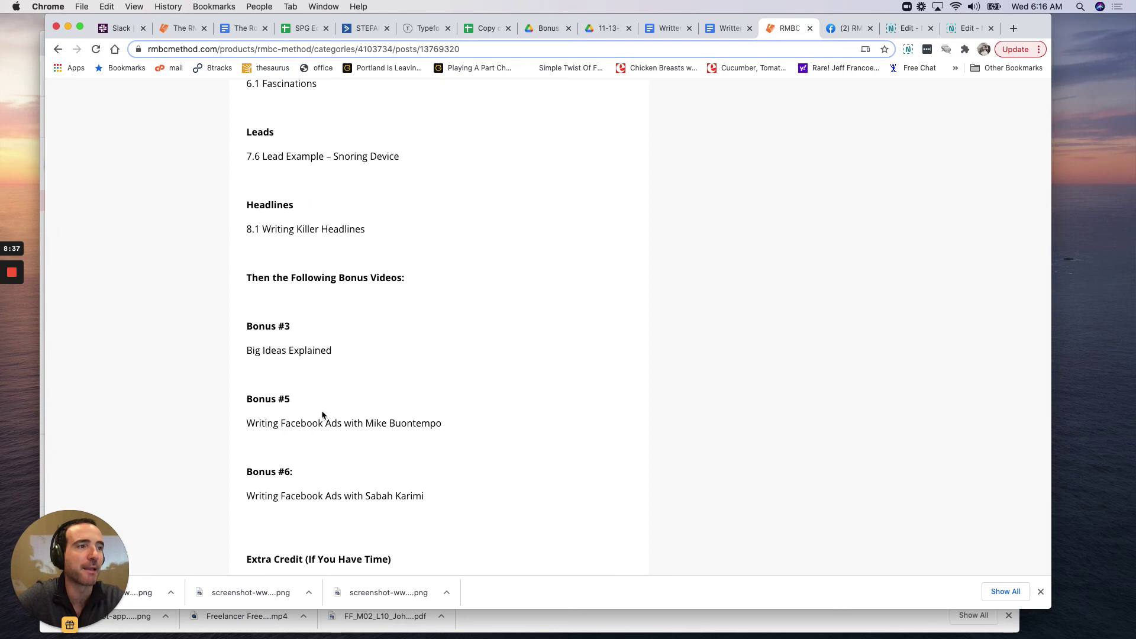
scroll(389, 439, "down", 1)
scroll(392, 427, "down", 1)
scroll(392, 427, "down", 1)
scroll(391, 427, "down", 3)
scroll(391, 427, "down", 2)
scroll(325, 355, "down", 1)
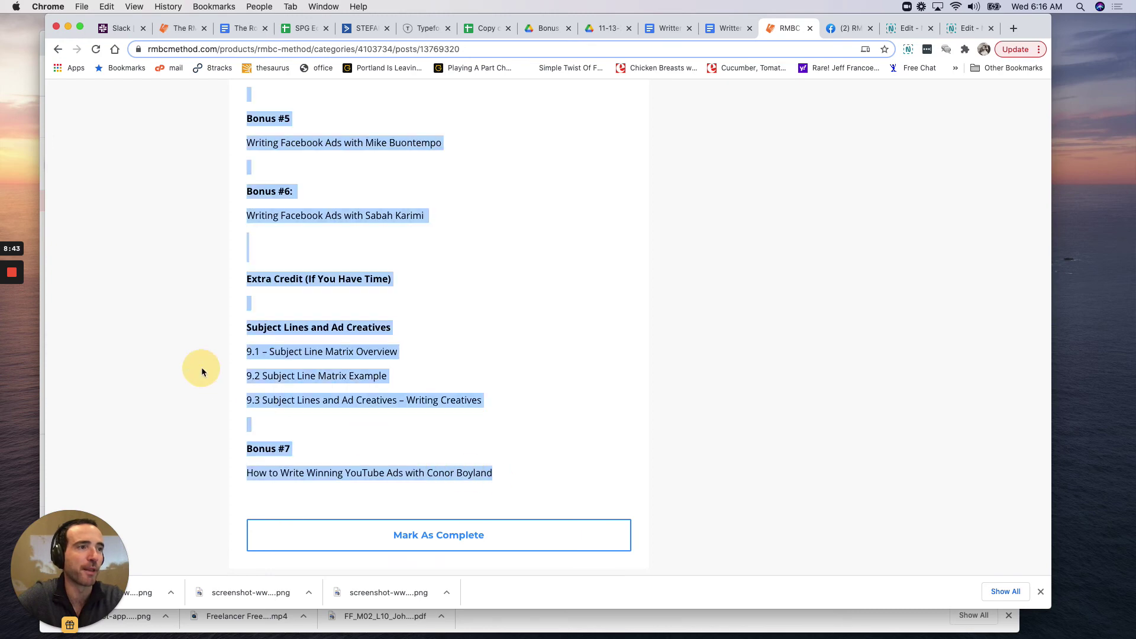
left_click_drag(498, 473, 222, 328)
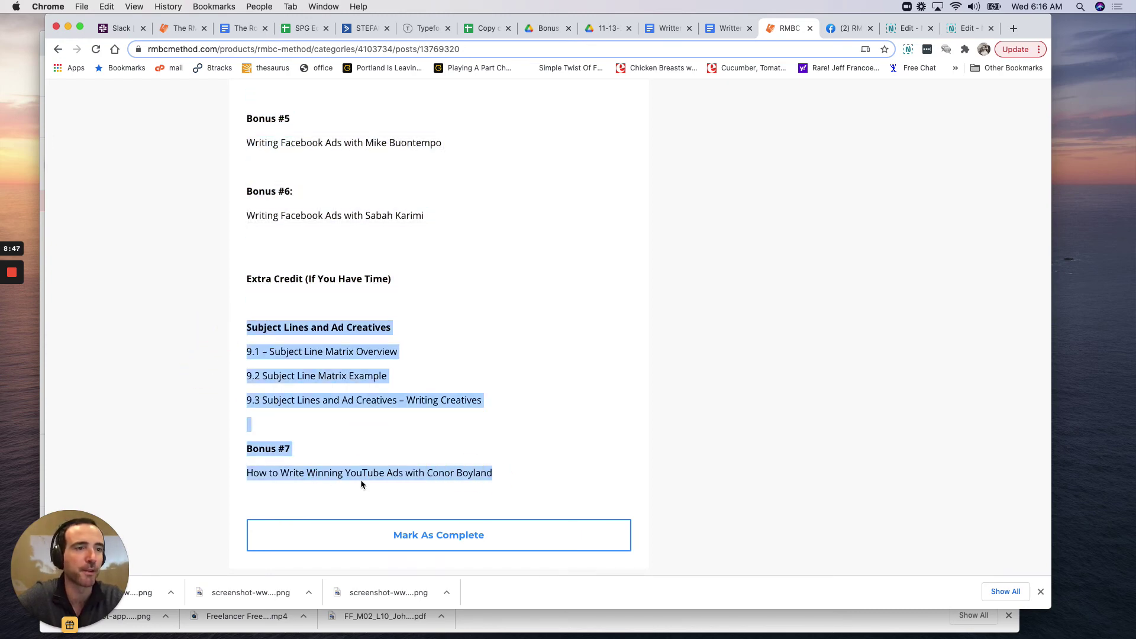
left_click(324, 347)
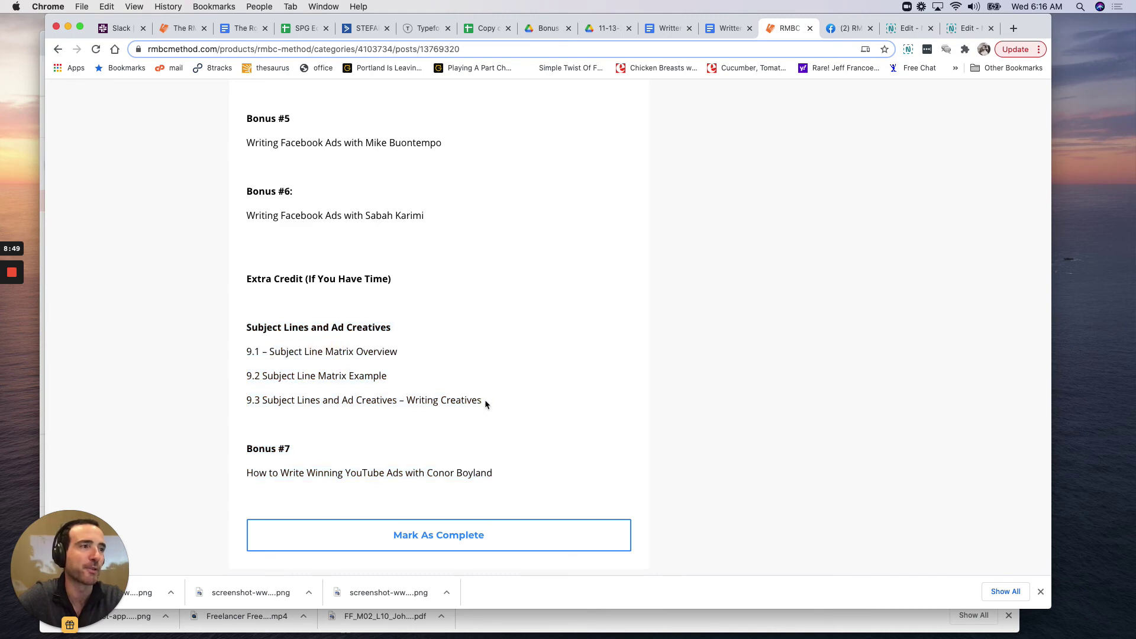
left_click_drag(484, 403, 229, 328)
scroll(313, 378, "up", 3)
left_click(303, 354)
scroll(304, 355, "up", 5)
scroll(303, 355, "up", 10)
scroll(303, 356, "up", 7)
scroll(304, 358, "down", 2)
scroll(303, 357, "down", 2)
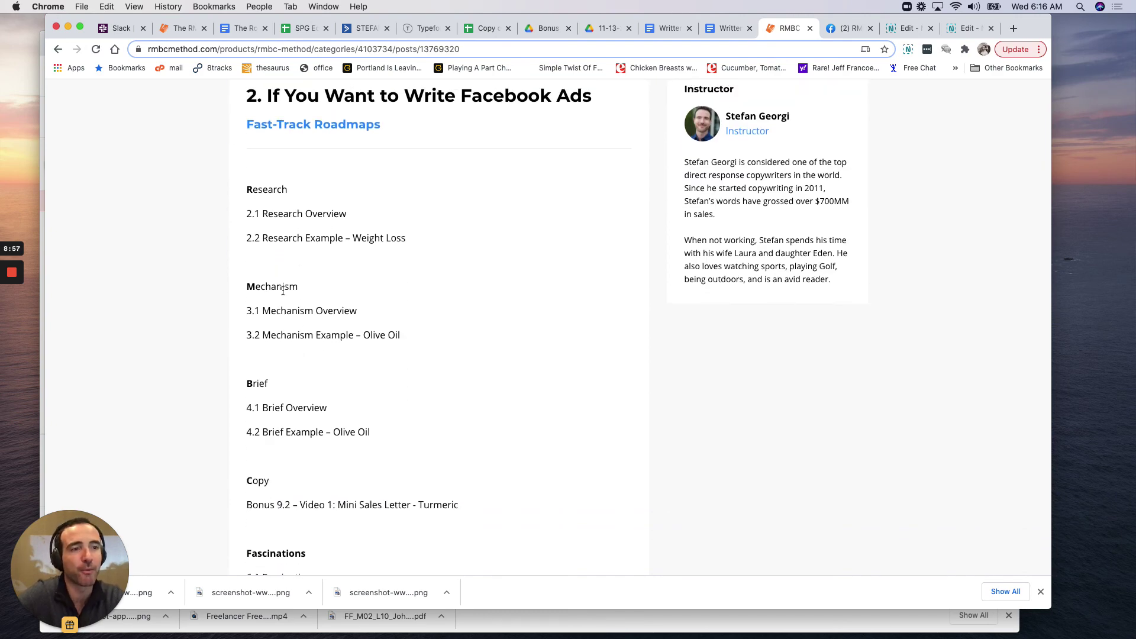
scroll(282, 289, "down", 1)
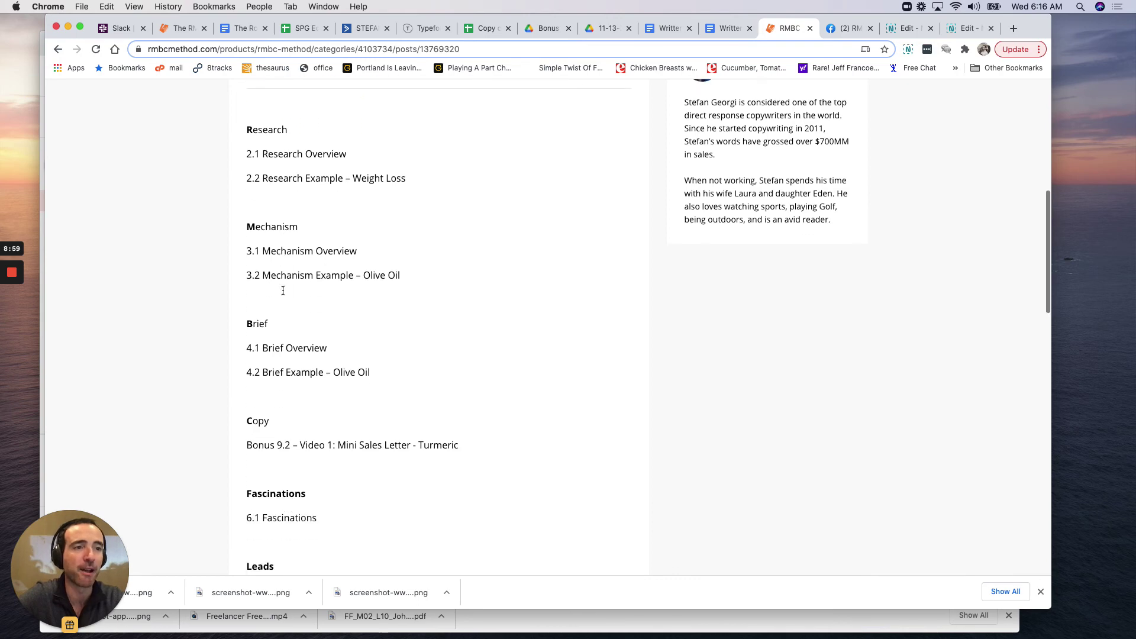
scroll(283, 289, "up", 2)
scroll(282, 293, "down", 1)
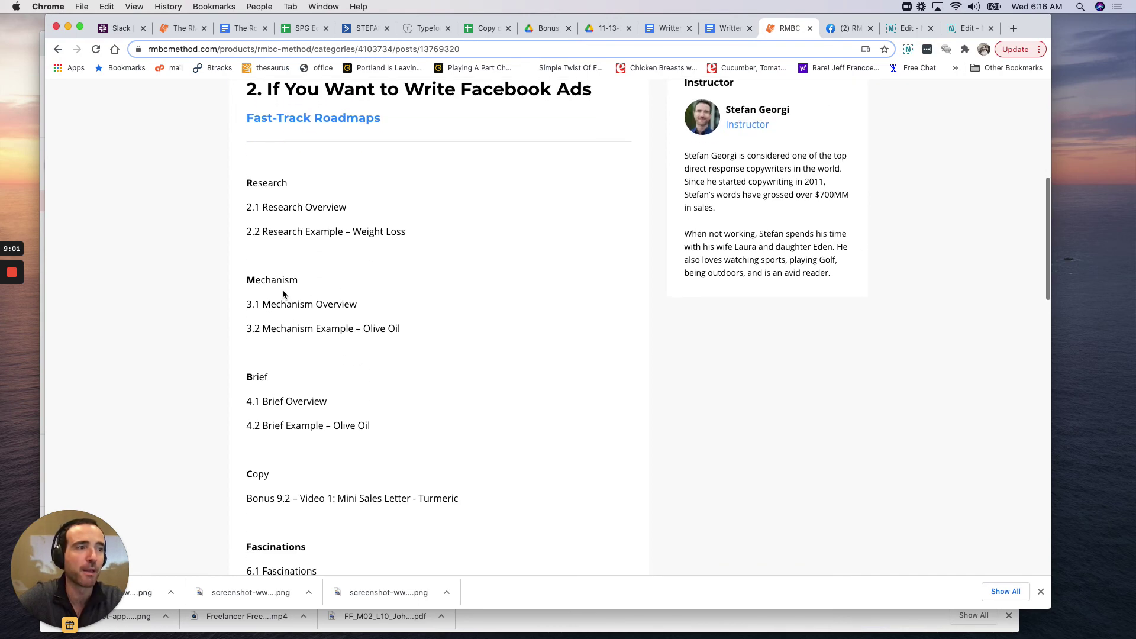
scroll(283, 293, "down", 5)
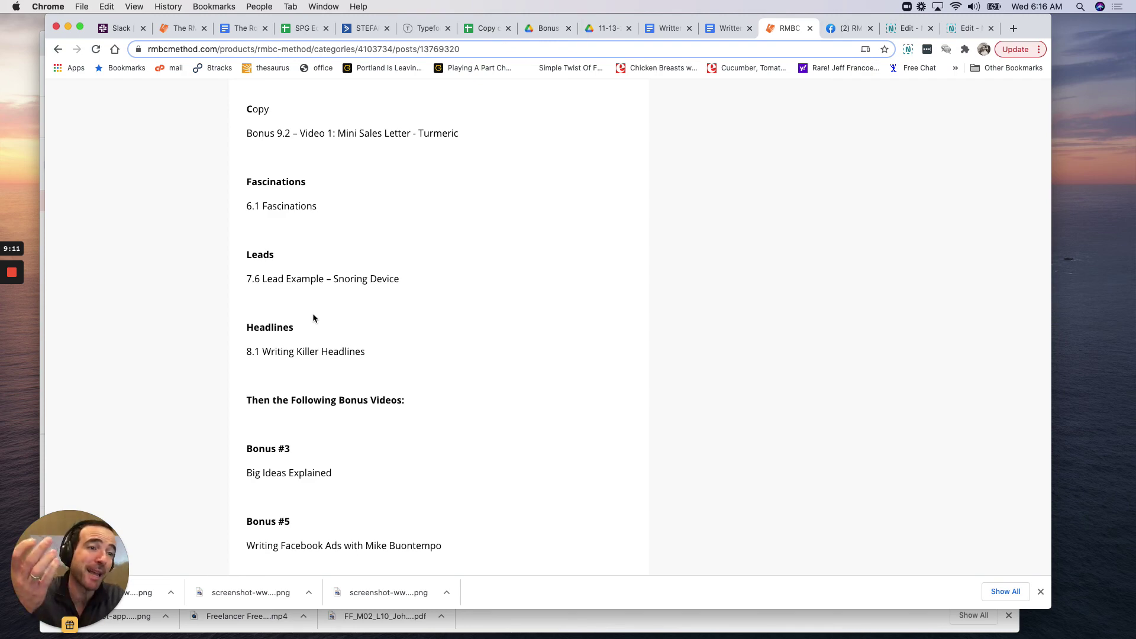
scroll(313, 318, "down", 1)
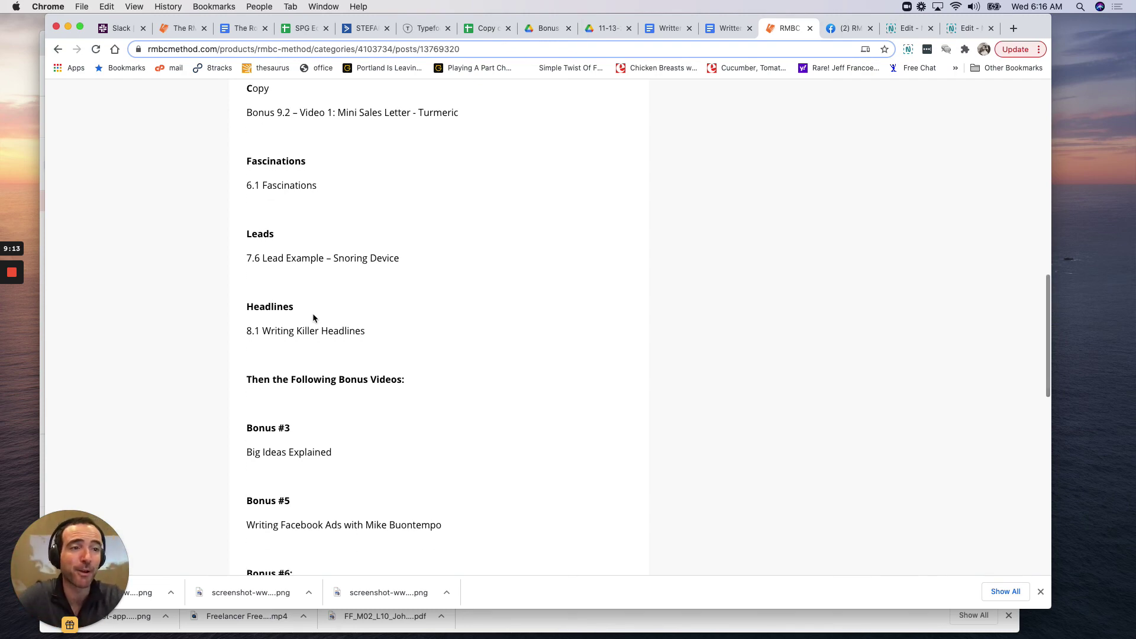
scroll(313, 318, "down", 2)
scroll(313, 318, "down", 1)
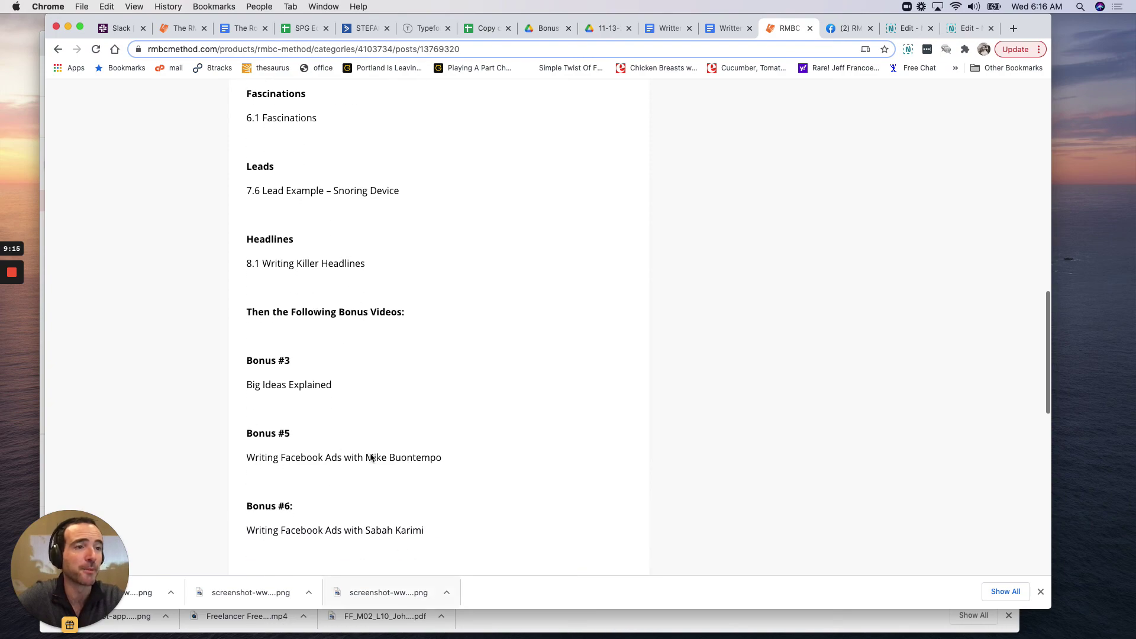
scroll(335, 462, "down", 5)
scroll(336, 462, "up", 10)
scroll(335, 459, "up", 5)
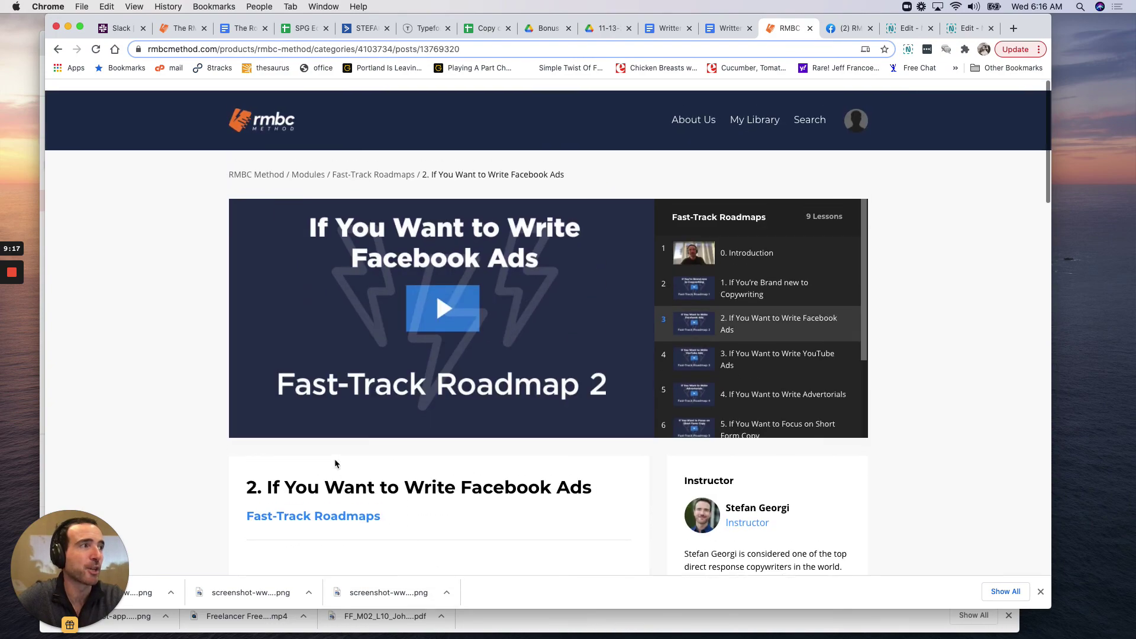
scroll(194, 213, "down", 3)
scroll(199, 208, "down", 10)
scroll(200, 207, "down", 8)
scroll(200, 208, "down", 1)
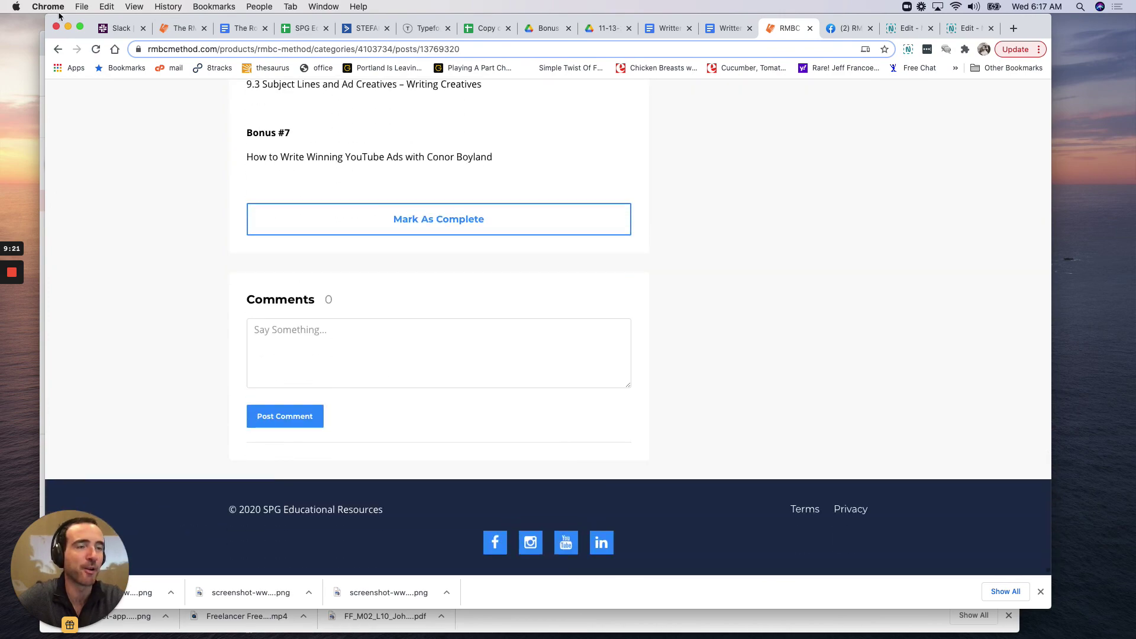
Go back to the Fast-Track Roadmaps list and view it down to roadmap 8
left_click(58, 49)
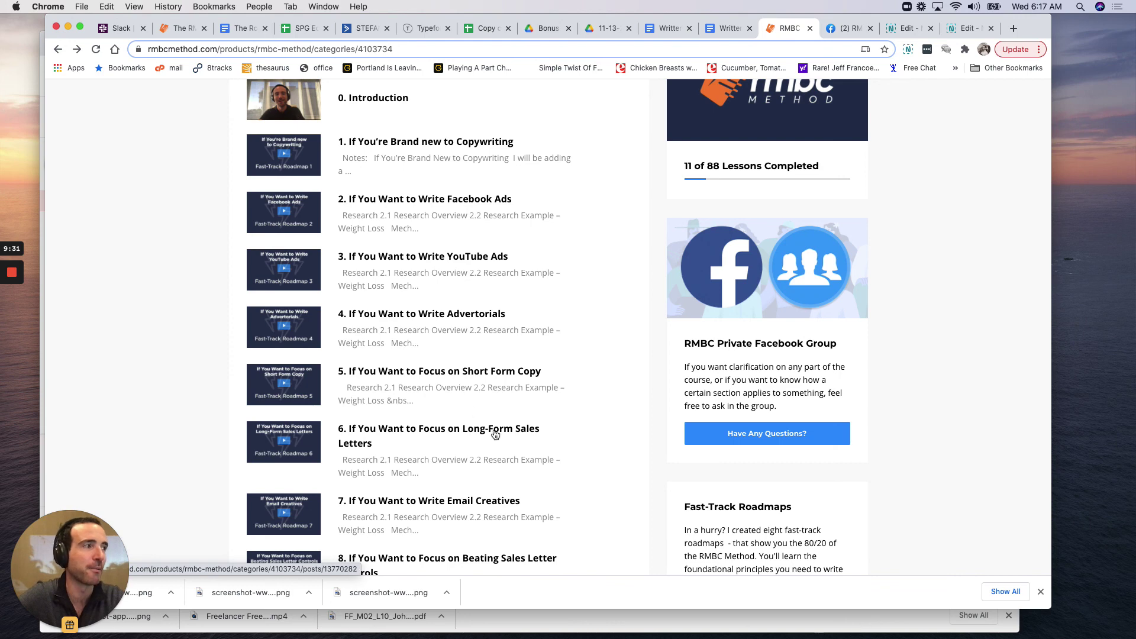
scroll(495, 434, "down", 3)
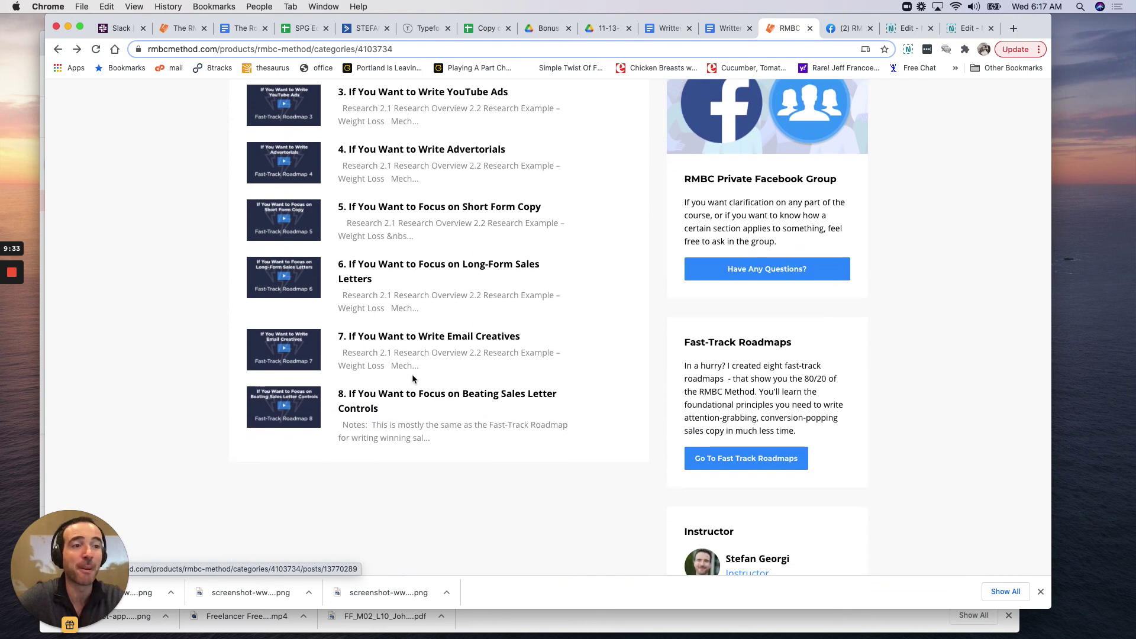